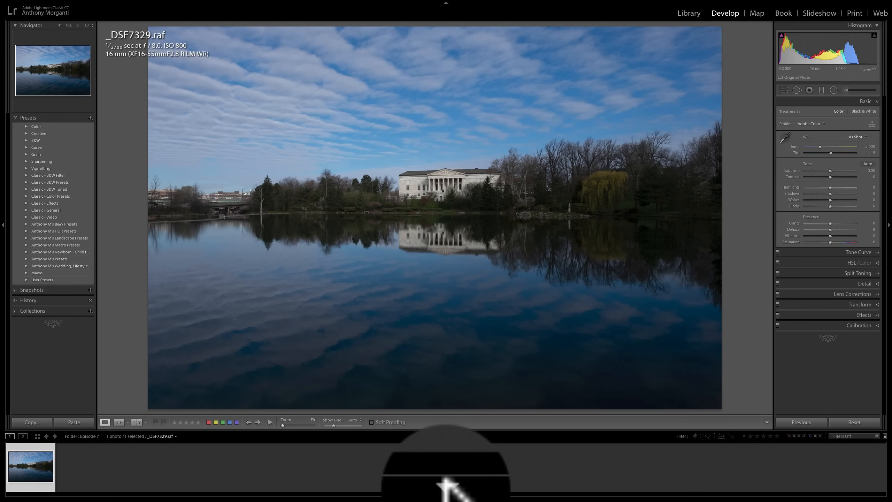
Hide the filmstrip, the presets side panel and the module picker to enlarge the photo's work area.
{"action": "left_click", "coordinate": [448, 488]}
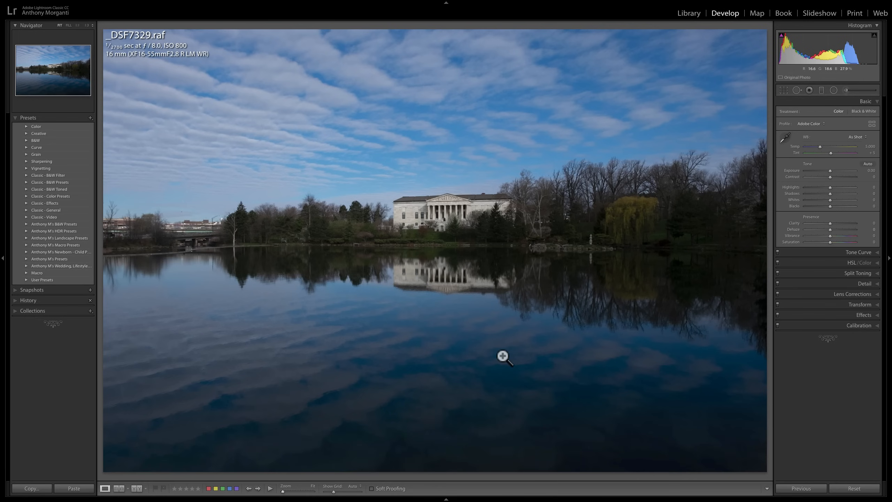
{"action": "left_click", "coordinate": [445, 498]}
{"action": "left_click", "coordinate": [445, 499]}
{"action": "left_click", "coordinate": [2, 257]}
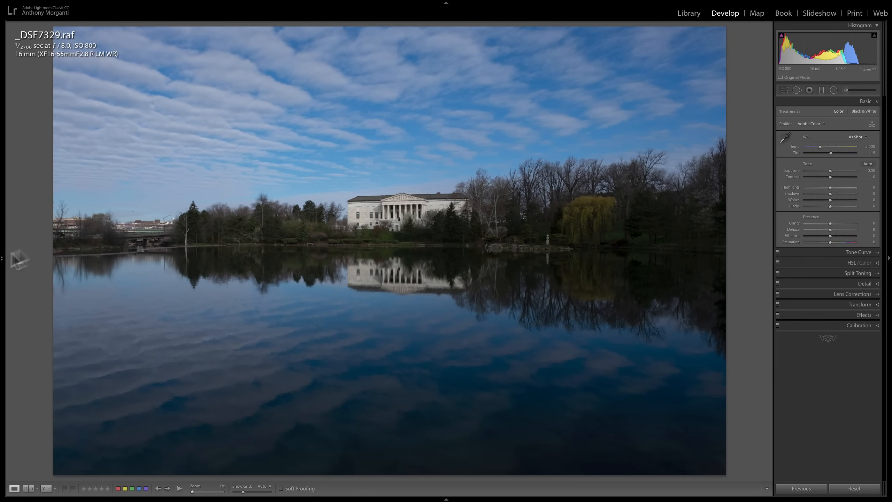
{"action": "left_click", "coordinate": [446, 3]}
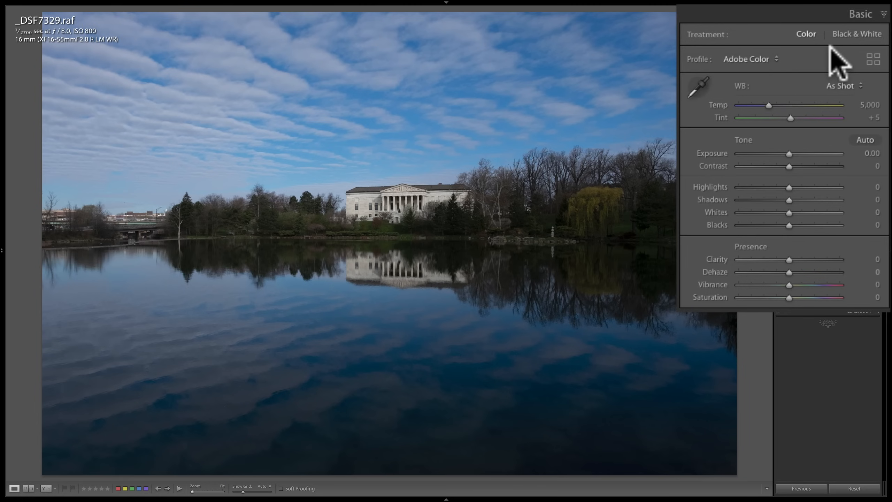
Switch the photo's treatment between Black & White and Color to compare their default profiles, ending on Color.
{"action": "left_click", "coordinate": [850, 30]}
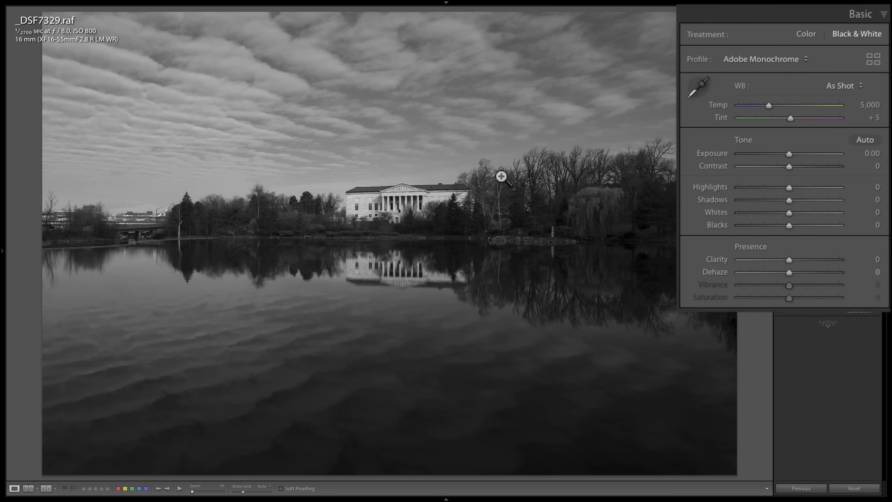
{"action": "left_click", "coordinate": [805, 35]}
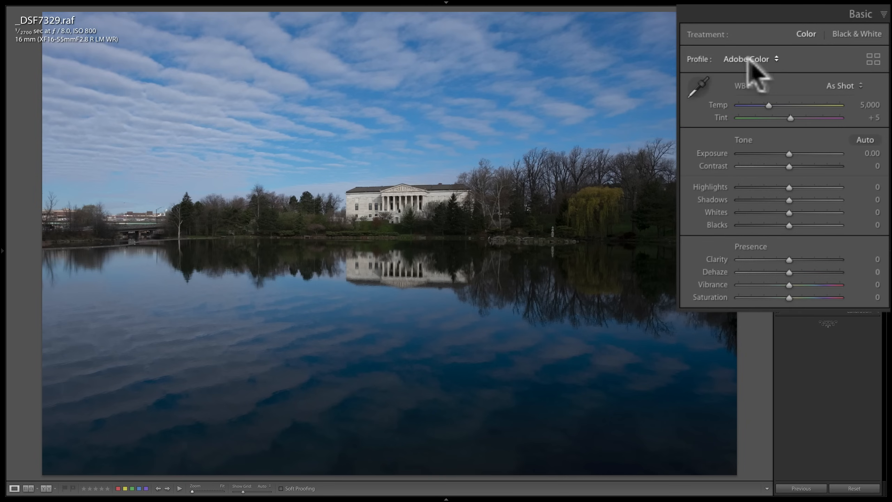
{"action": "left_click", "coordinate": [849, 34]}
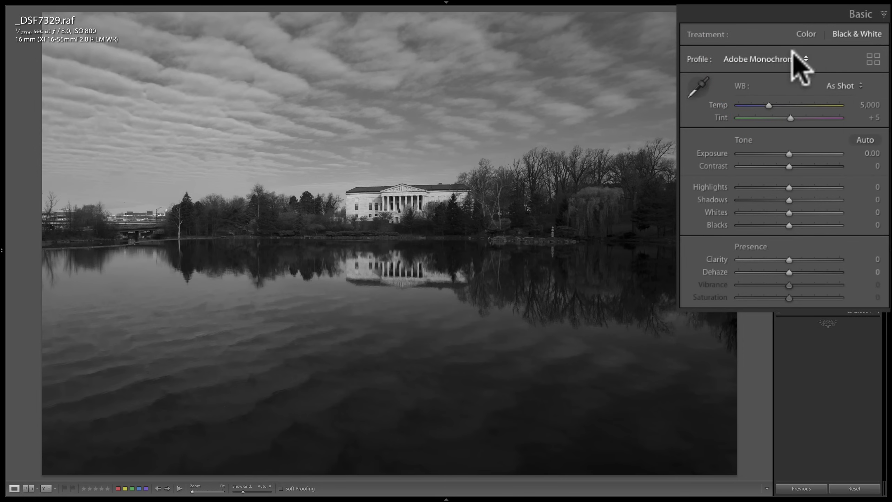
{"action": "left_click", "coordinate": [807, 31]}
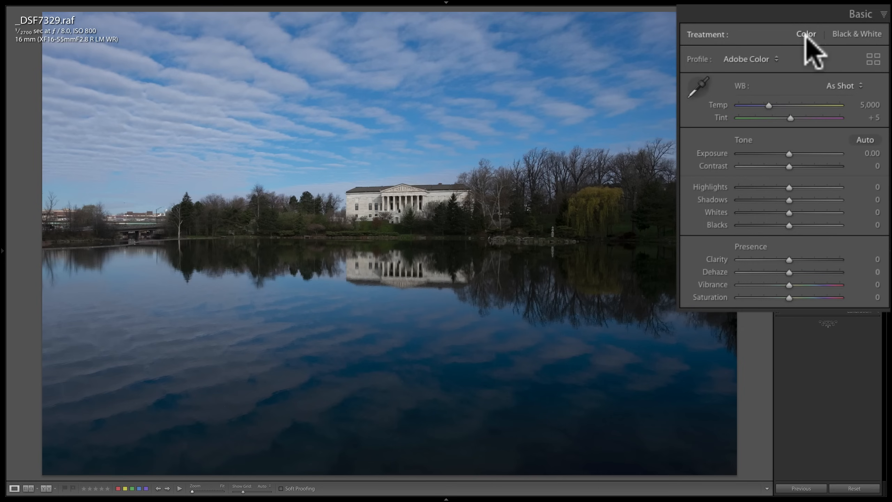
Open the Profile Browser and collapse its Adobe Raw group.
{"action": "left_click", "coordinate": [773, 58]}
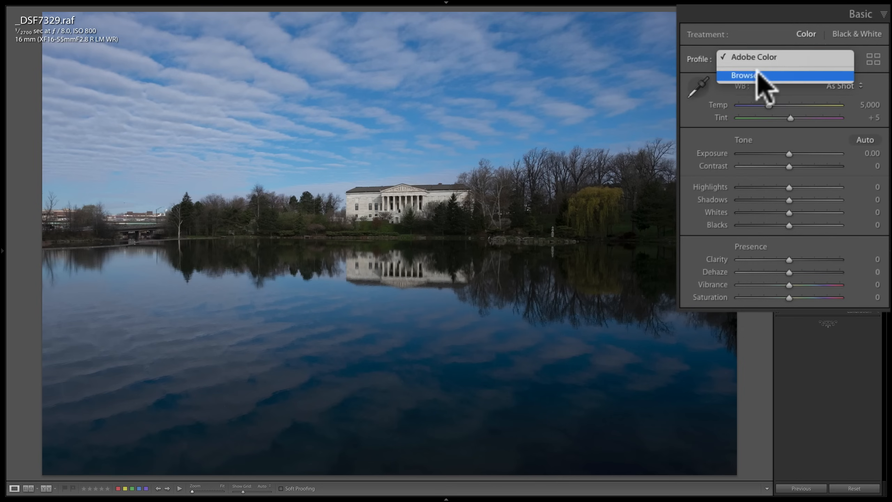
{"action": "left_click", "coordinate": [758, 41]}
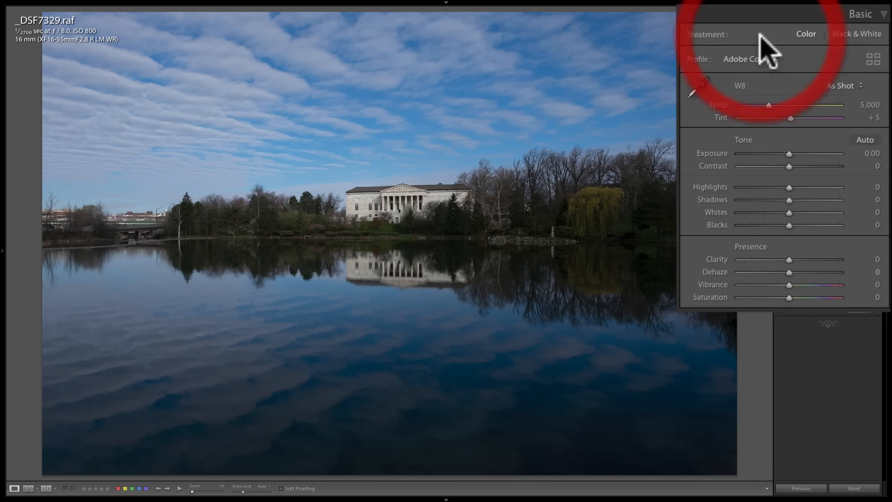
{"action": "left_click", "coordinate": [871, 58]}
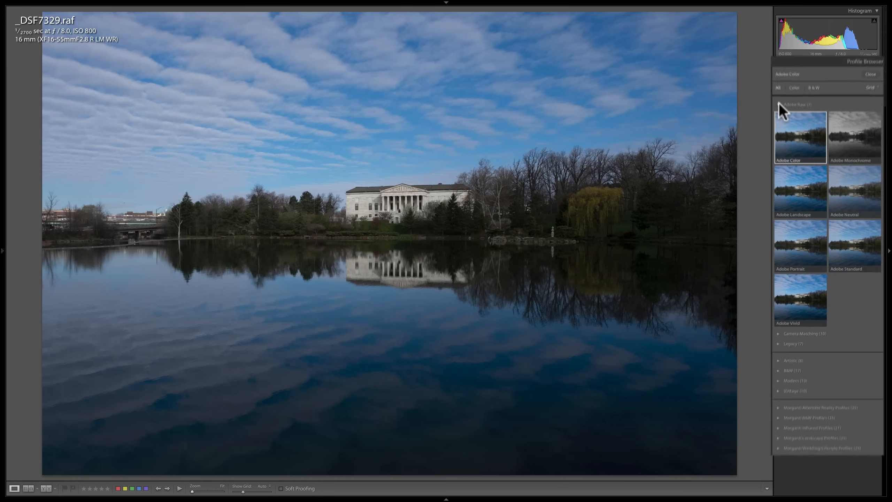
{"action": "left_click", "coordinate": [780, 112]}
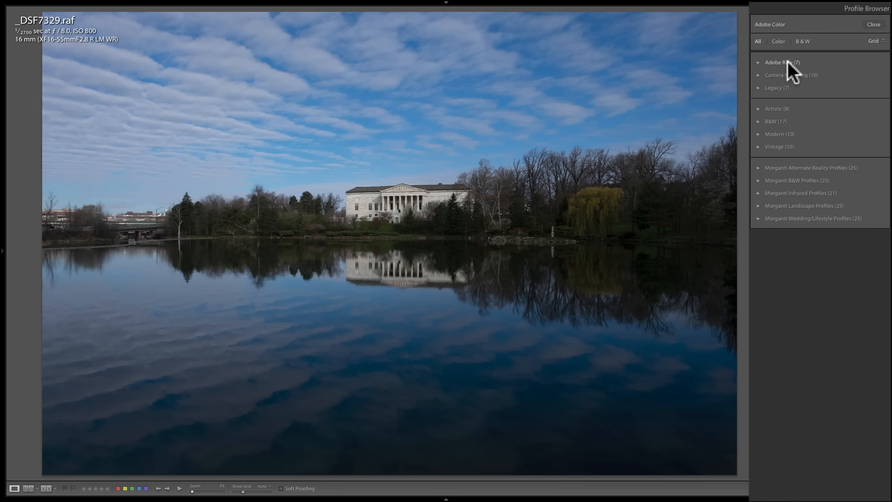
Expand the Adobe Raw group to examine its profiles, and collapse it again.
{"action": "left_click", "coordinate": [758, 62]}
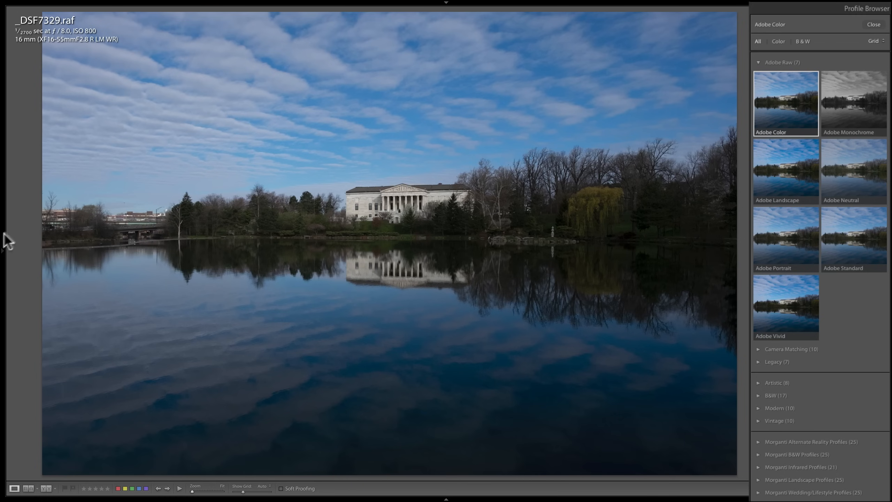
{"action": "mouse_move", "coordinate": [4, 246]}
{"action": "left_click", "coordinate": [780, 62]}
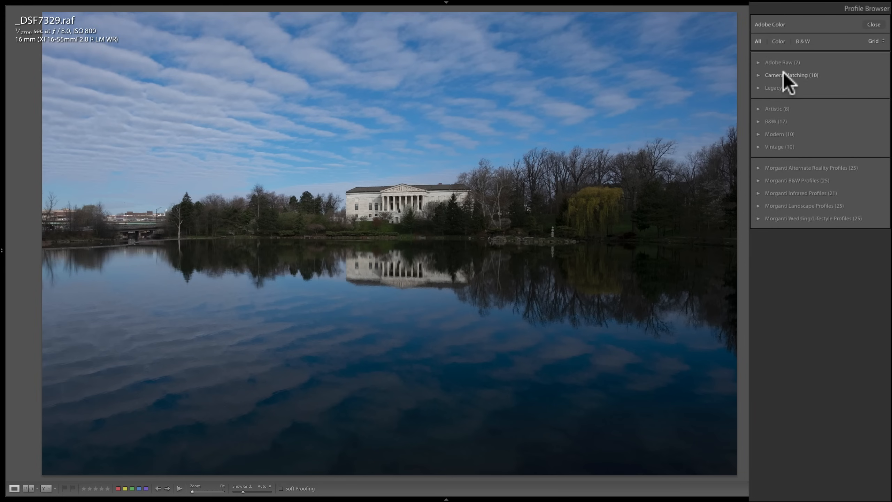
Examine the creative profiles in the Artistic, B&W, Modern and Vintage groups, collapsing each group after viewing.
{"action": "left_click", "coordinate": [770, 108]}
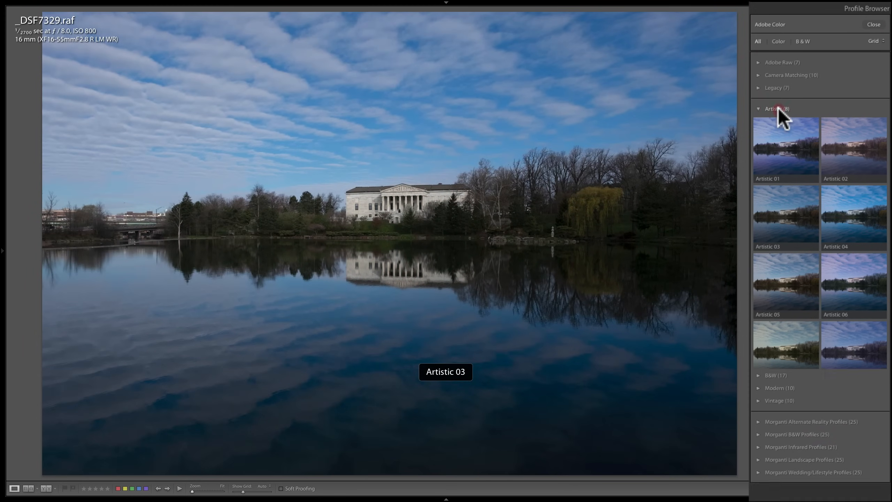
{"action": "left_click", "coordinate": [778, 108]}
{"action": "left_click", "coordinate": [772, 122]}
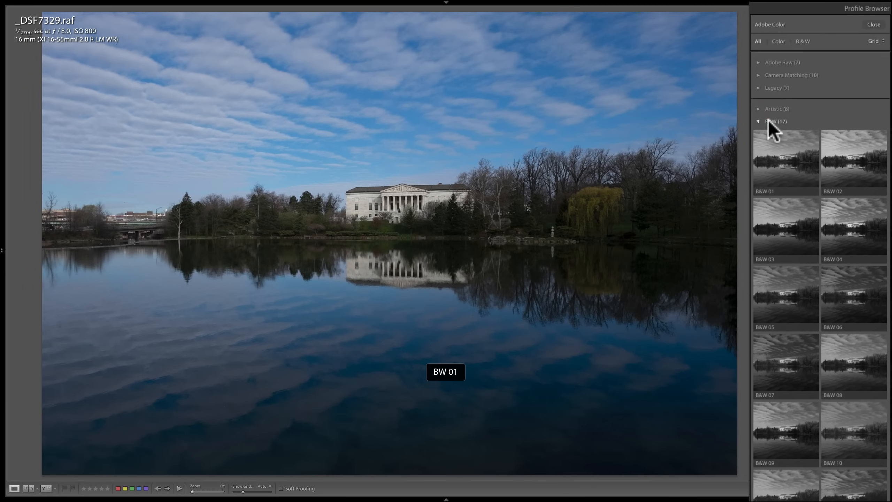
{"action": "left_click", "coordinate": [769, 122]}
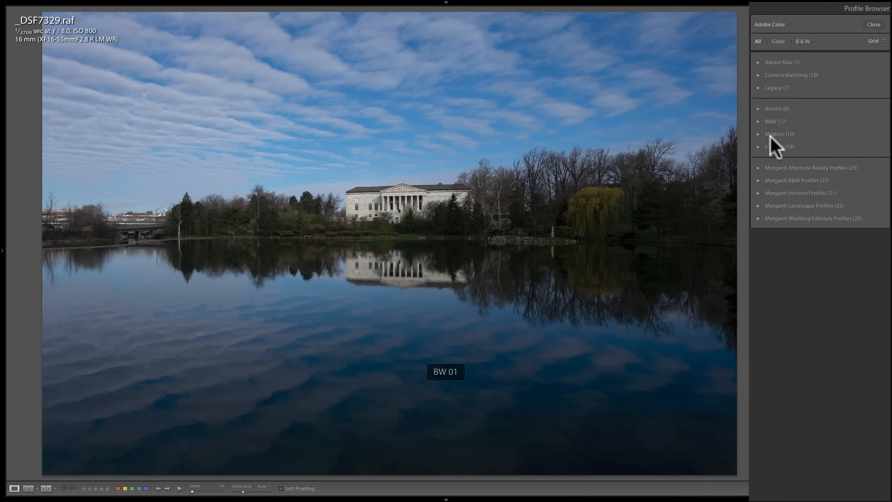
{"action": "left_click", "coordinate": [770, 134]}
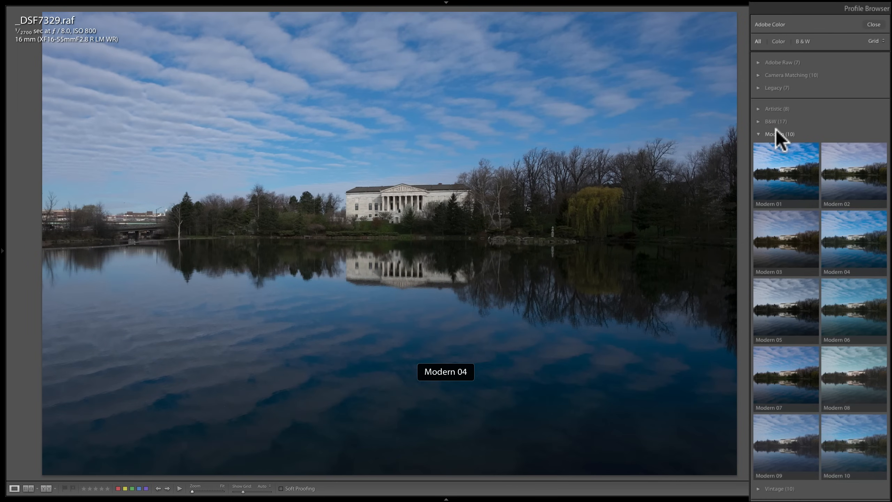
{"action": "left_click", "coordinate": [776, 134]}
{"action": "left_click", "coordinate": [778, 146]}
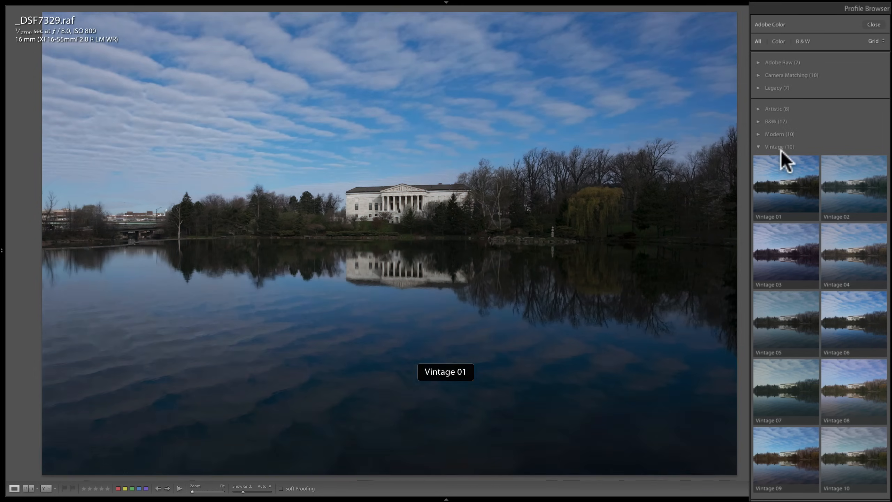
{"action": "left_click", "coordinate": [779, 147]}
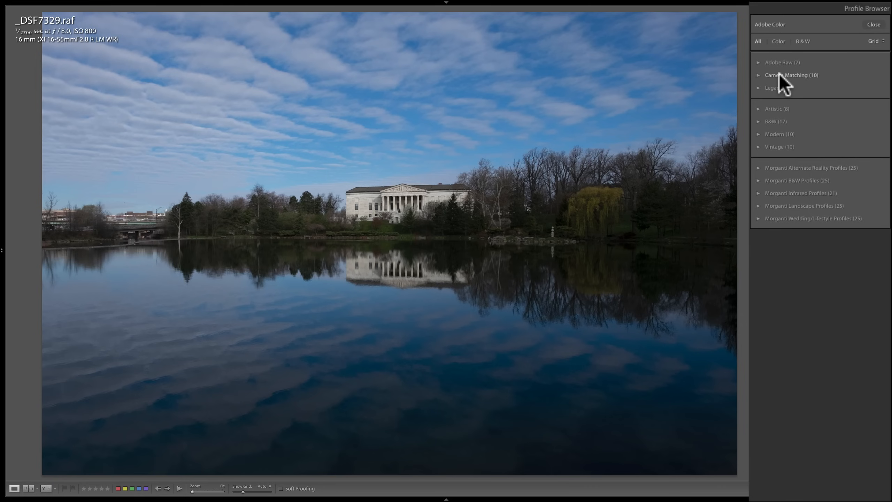
Preview the Camera Matching profiles on the photo, including ASTIA/Soft, CLASSIC CHROME, Velvia/Vivid and Pro Neg Std, and collapse the group.
{"action": "left_click", "coordinate": [805, 74]}
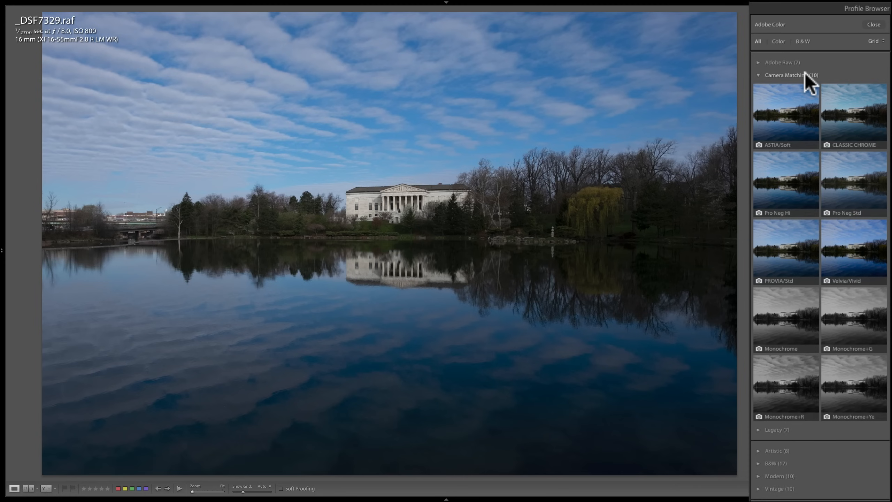
{"action": "left_click", "coordinate": [777, 109]}
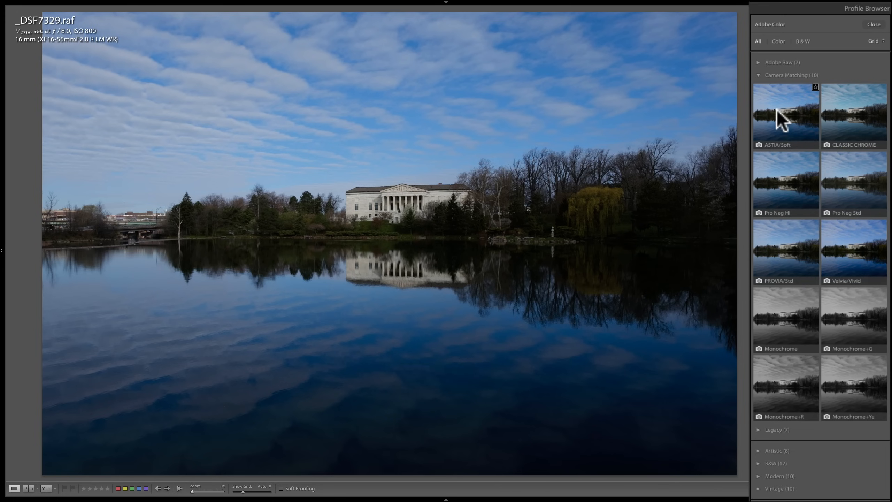
{"action": "left_click", "coordinate": [874, 116]}
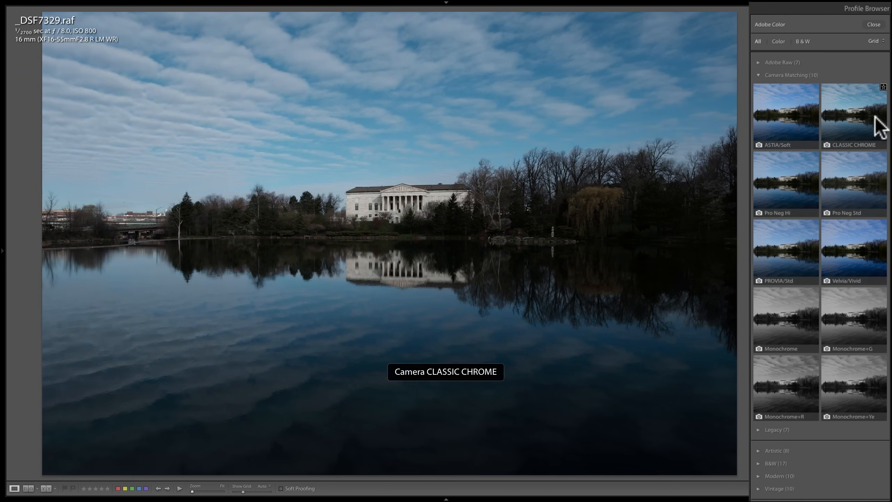
{"action": "left_click", "coordinate": [850, 179]}
{"action": "left_click", "coordinate": [783, 177]}
{"action": "left_click", "coordinate": [787, 247]}
{"action": "left_click", "coordinate": [867, 246]}
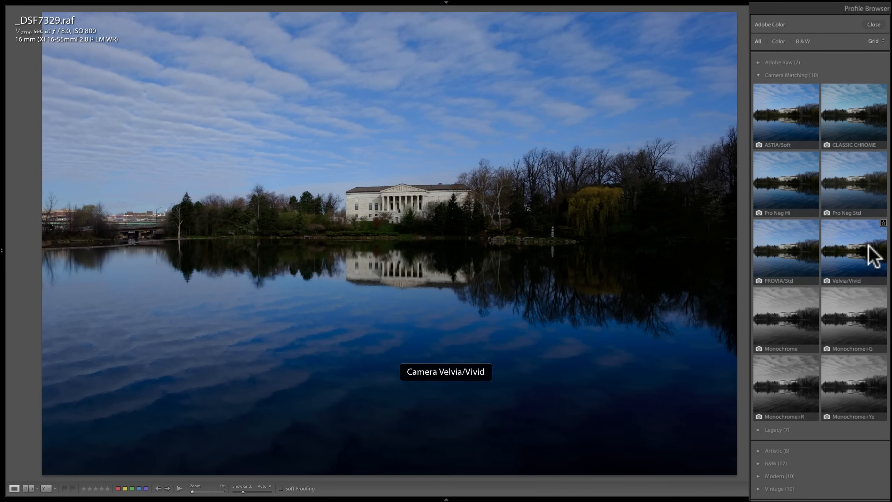
{"action": "left_click", "coordinate": [846, 200]}
{"action": "left_click", "coordinate": [798, 191]}
{"action": "left_click", "coordinate": [796, 144]}
{"action": "left_click", "coordinate": [851, 196]}
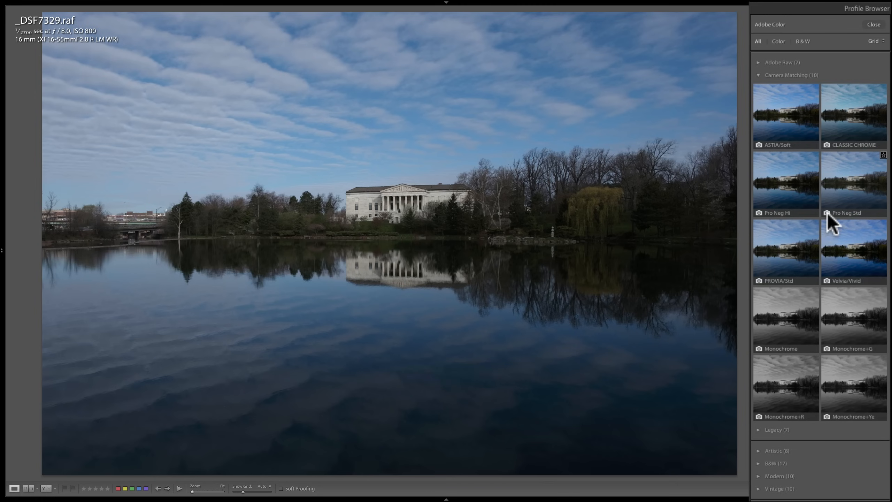
{"action": "left_click", "coordinate": [809, 133]}
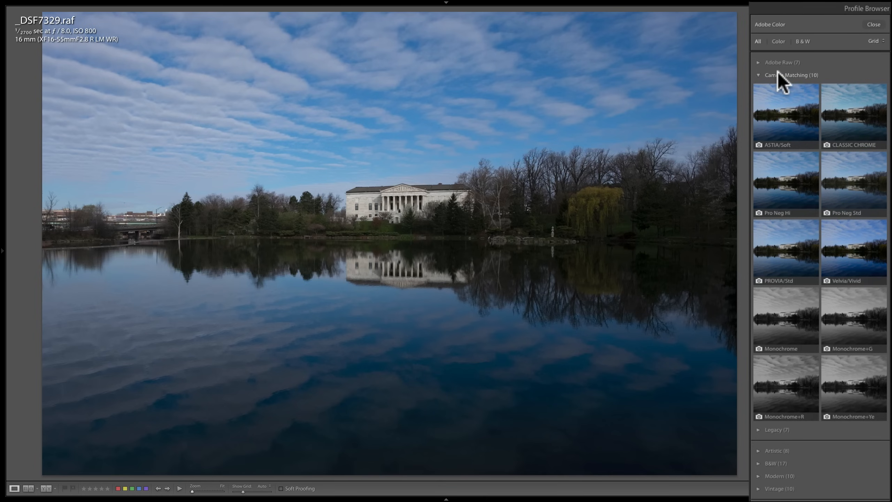
{"action": "left_click", "coordinate": [777, 74]}
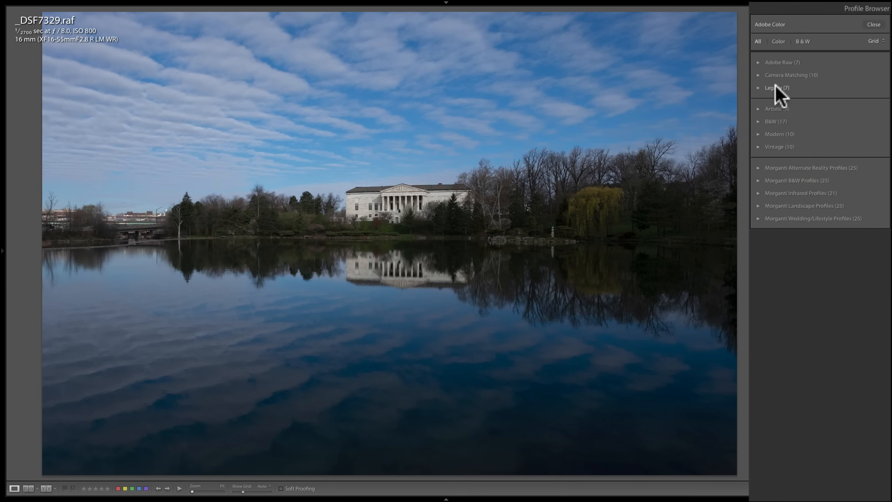
Examine the Legacy profiles, revisit the Camera Matching group with a preview of ASTIA/Soft, and collapse both groups.
{"action": "left_click", "coordinate": [776, 87]}
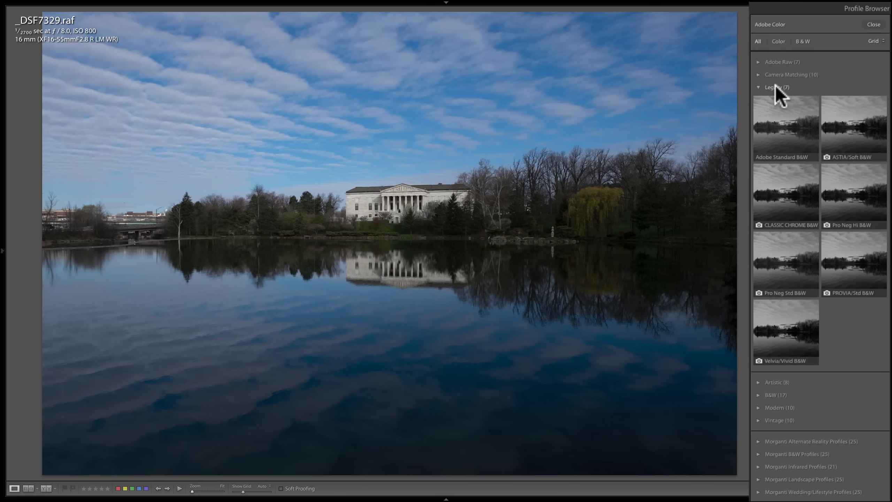
{"action": "left_click", "coordinate": [777, 87]}
{"action": "left_click", "coordinate": [776, 74]}
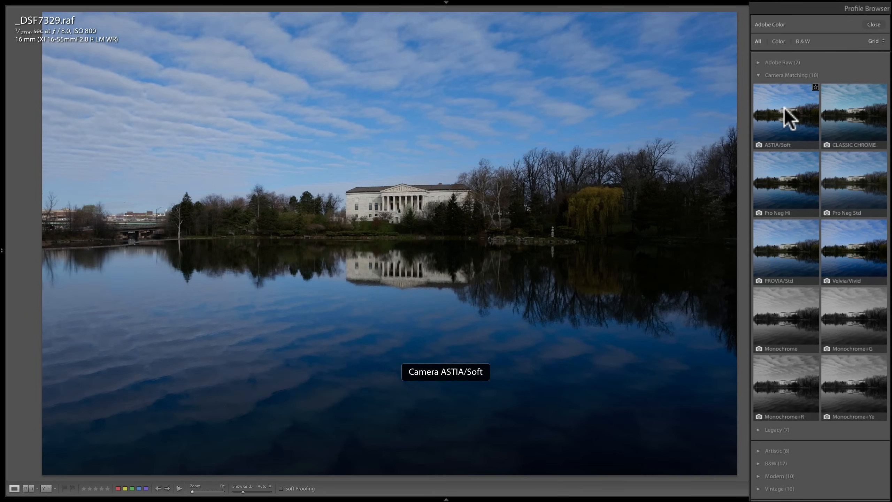
{"action": "left_click", "coordinate": [780, 74]}
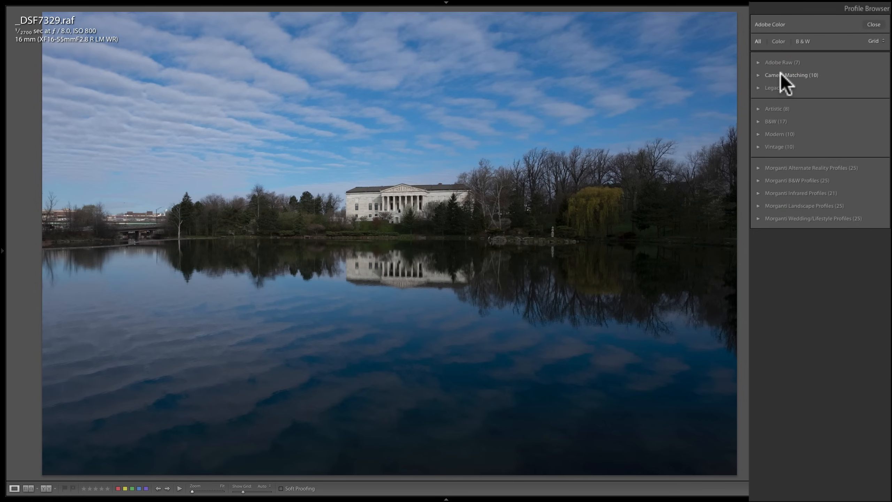
{"action": "left_click", "coordinate": [780, 74]}
{"action": "left_click", "coordinate": [779, 75]}
Select the Adobe Color profile in the Adobe Raw group and leave that group expanded.
{"action": "left_click", "coordinate": [781, 64]}
{"action": "left_click", "coordinate": [770, 93]}
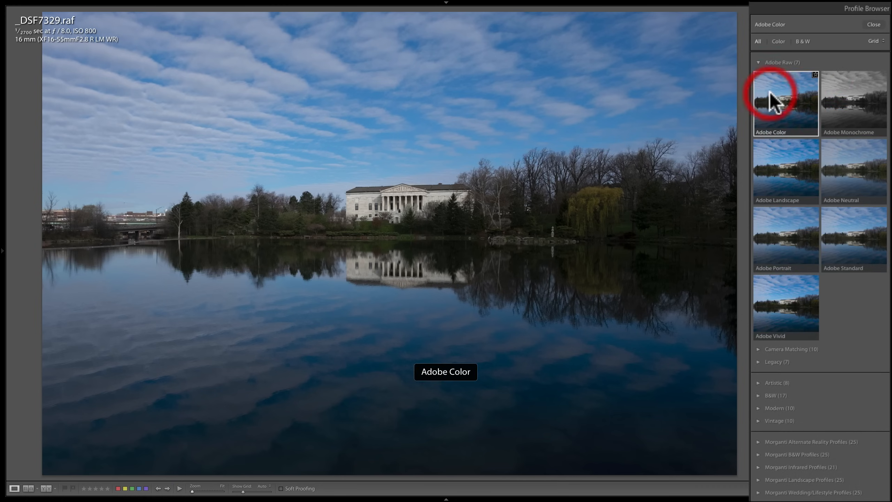
{"action": "left_click", "coordinate": [771, 61]}
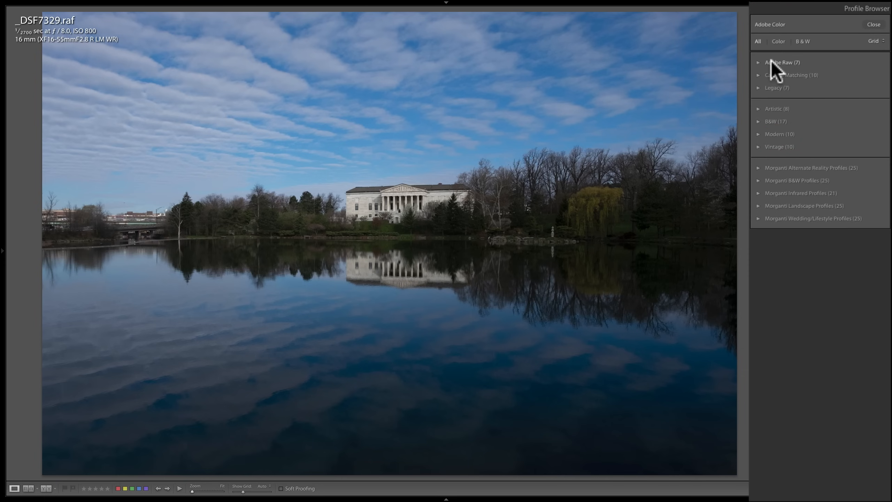
{"action": "left_click", "coordinate": [771, 60]}
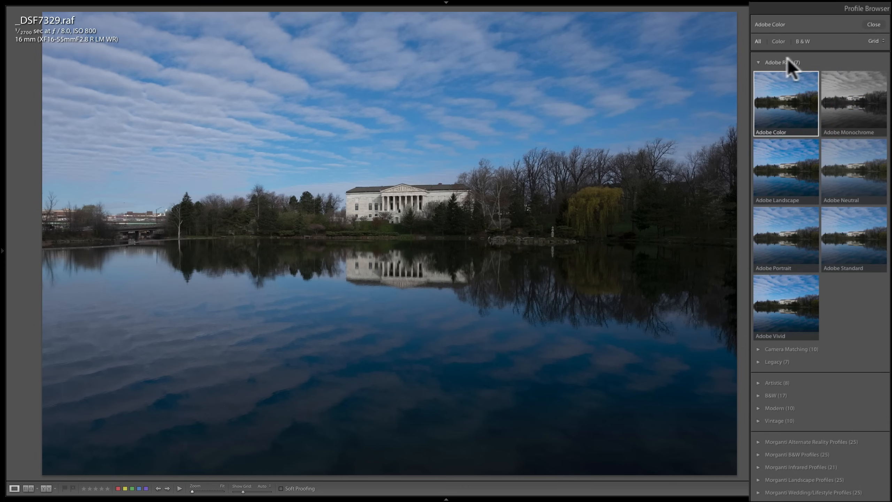
Filter the profile list by Color and by B&W, and return it to showing all profiles.
{"action": "left_click", "coordinate": [773, 40]}
{"action": "left_click", "coordinate": [801, 40]}
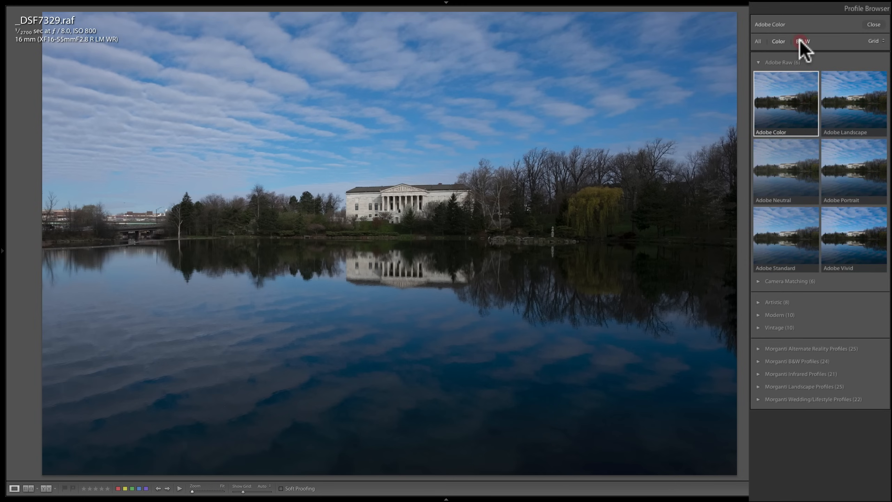
{"action": "left_click", "coordinate": [757, 41]}
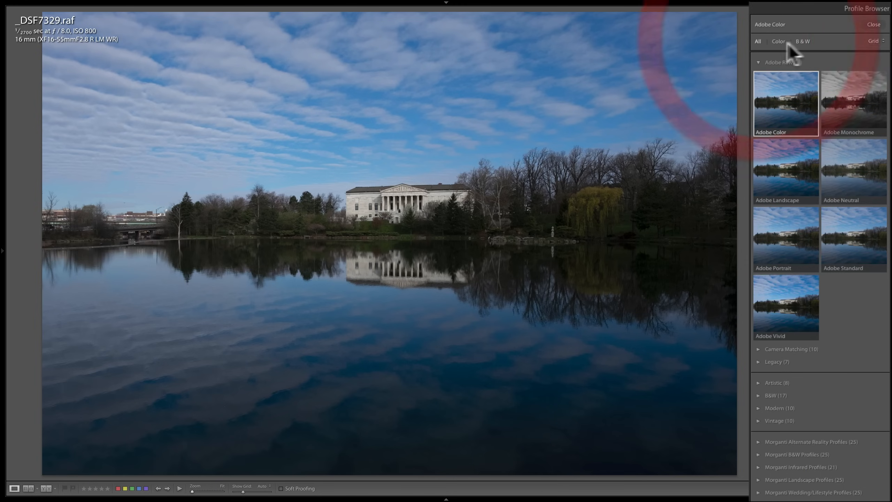
Try the large and list layouts for the profiles in the Profile Browser and return to the grid layout.
{"action": "left_click", "coordinate": [877, 41]}
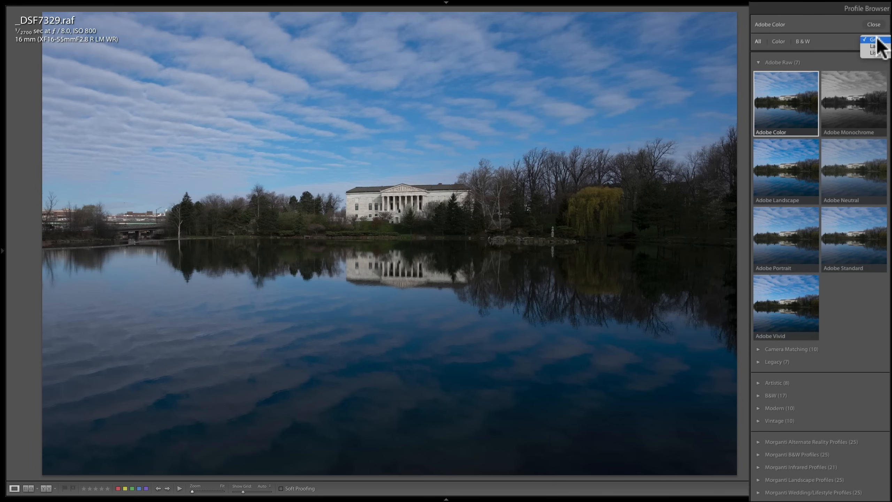
{"action": "left_click", "coordinate": [875, 46]}
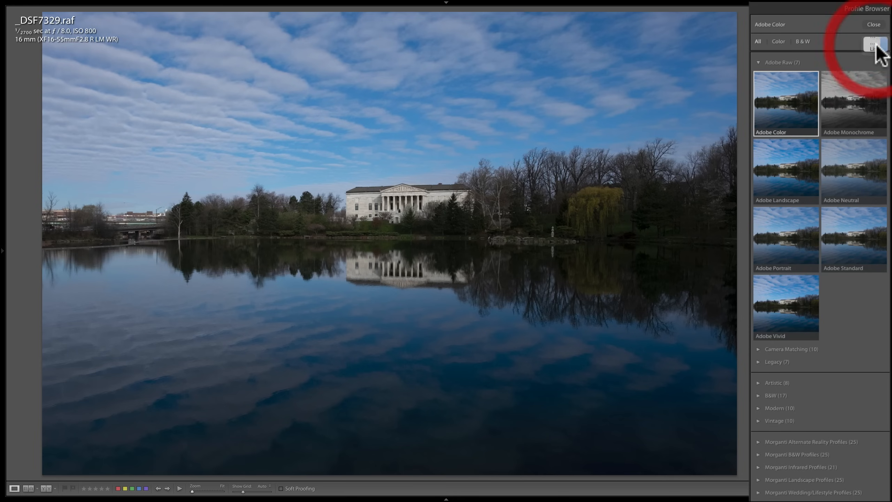
{"action": "left_click", "coordinate": [872, 41]}
{"action": "left_click", "coordinate": [872, 46]}
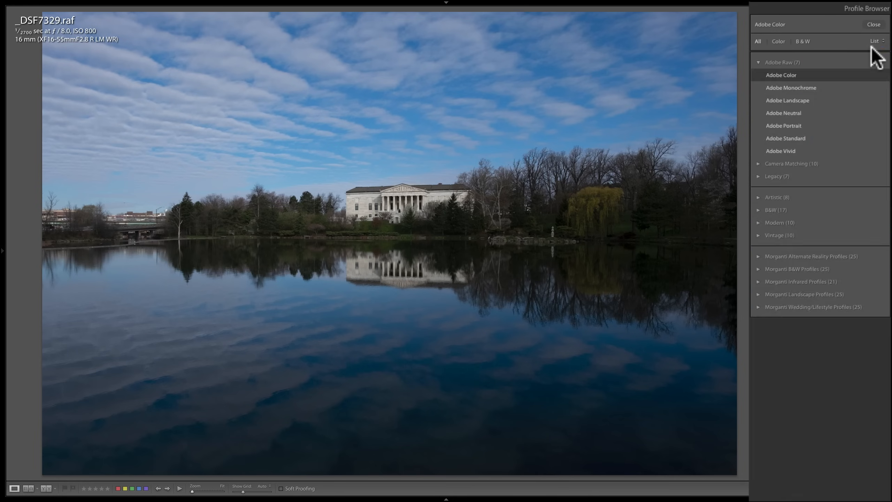
{"action": "left_click", "coordinate": [874, 40]}
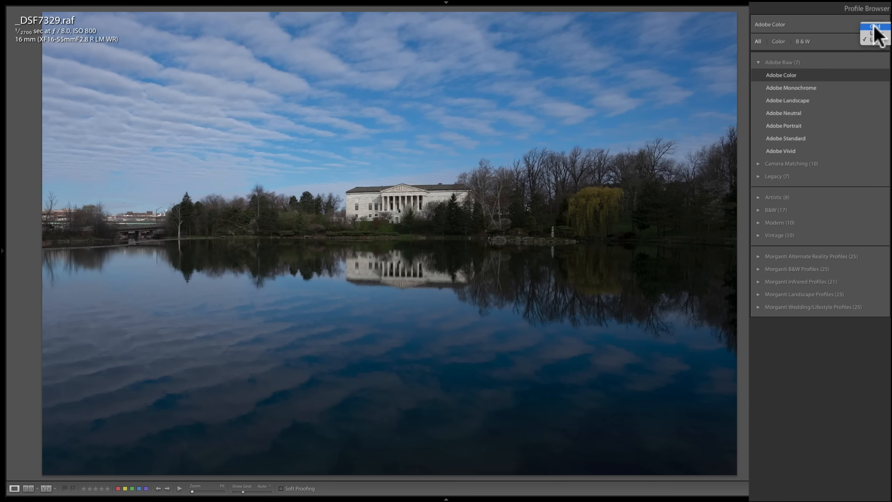
{"action": "left_click", "coordinate": [874, 27]}
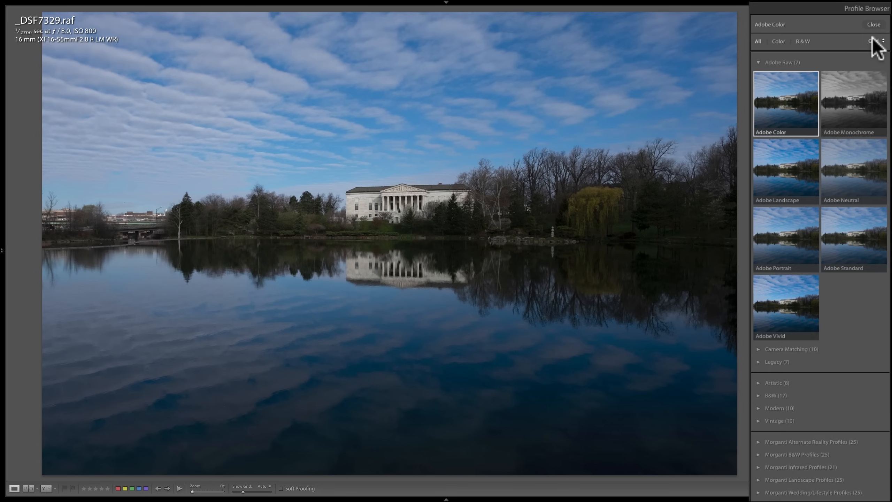
Collapse the Adobe Raw profile group and close the Profile Browser.
{"action": "left_click", "coordinate": [758, 62]}
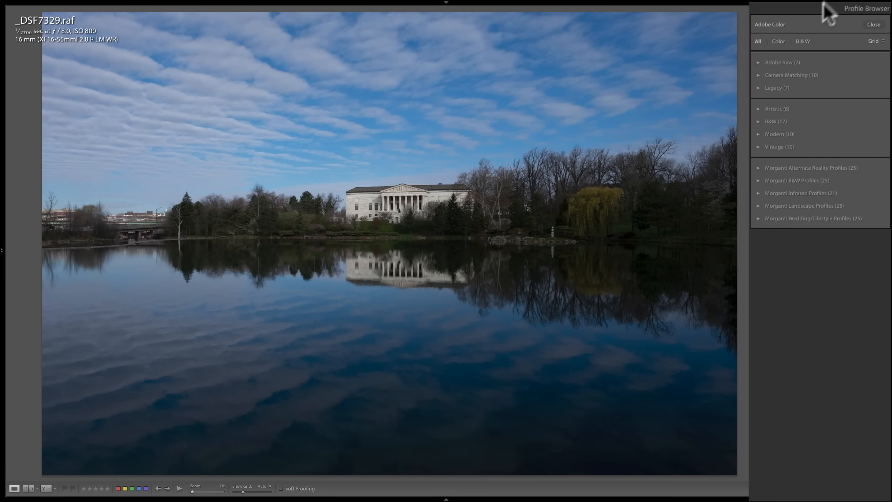
{"action": "left_click", "coordinate": [873, 24]}
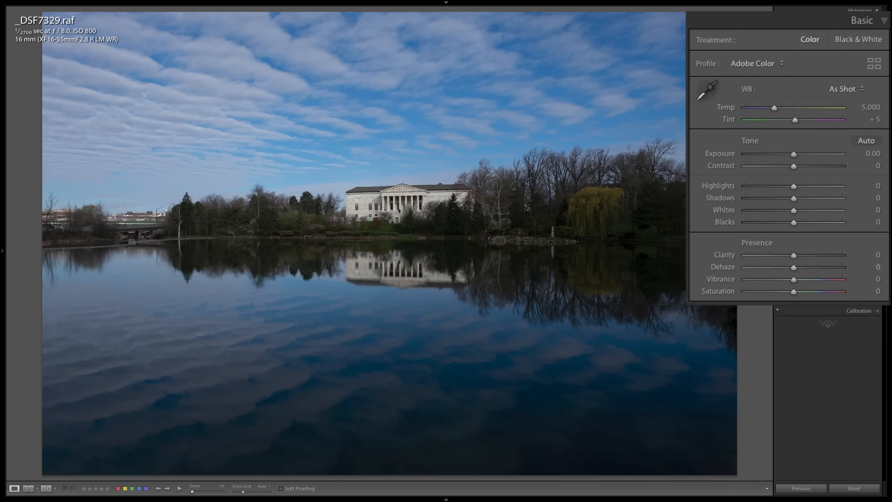
Experiment with cooler, warmer, greener and more magenta white balance, ending at Temp 7,620 and Tint −16.
{"action": "left_click_drag", "start_coordinate": [800, 107], "coordinate": [774, 109]}
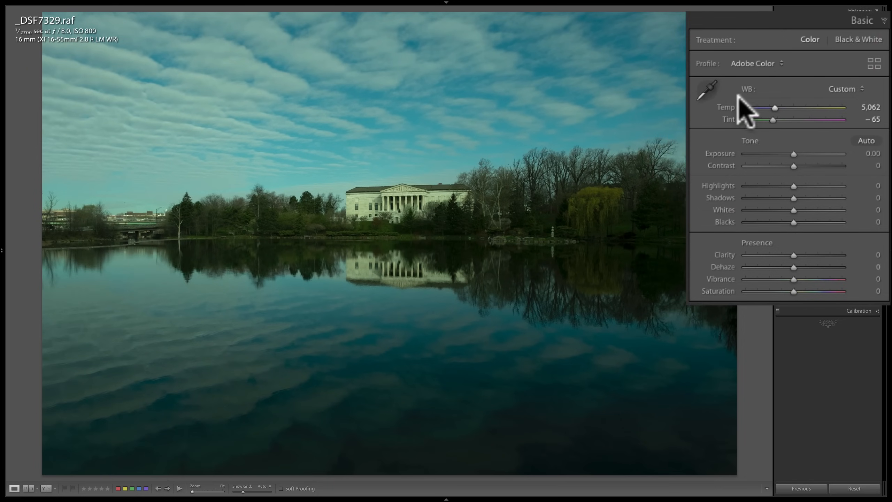
{"action": "mouse_move", "coordinate": [775, 105]}
{"action": "left_mouse_down"}
{"action": "mouse_move", "coordinate": [804, 108]}
{"action": "mouse_move", "coordinate": [772, 107]}
{"action": "mouse_move", "coordinate": [793, 122]}
{"action": "mouse_move", "coordinate": [773, 120]}
{"action": "left_mouse_up"}
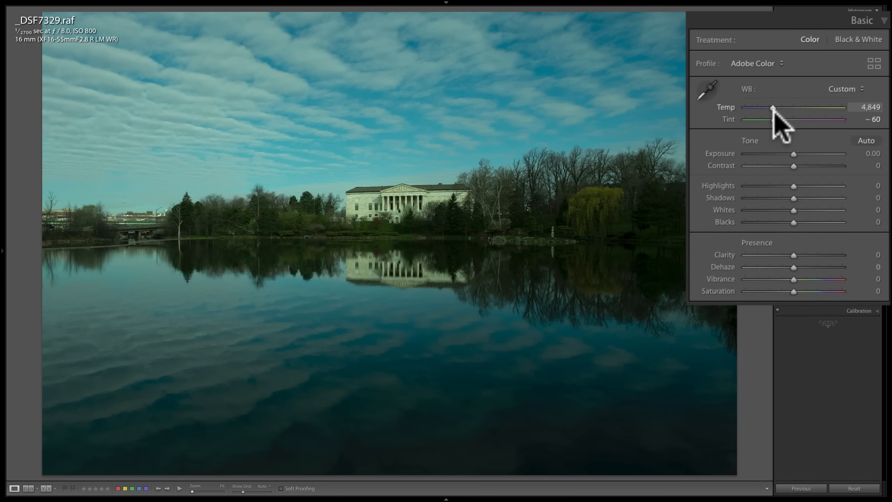
{"action": "left_click_drag", "start_coordinate": [773, 107], "coordinate": [803, 110]}
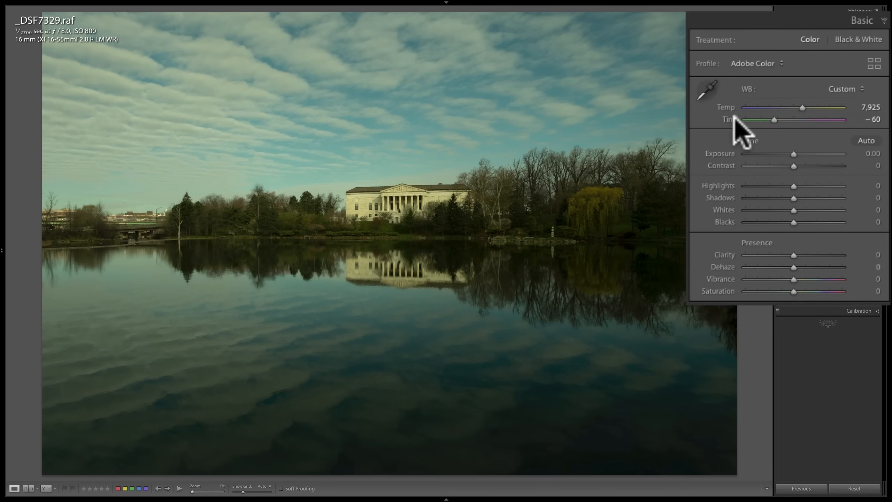
{"action": "left_click_drag", "start_coordinate": [772, 120], "coordinate": [801, 119]}
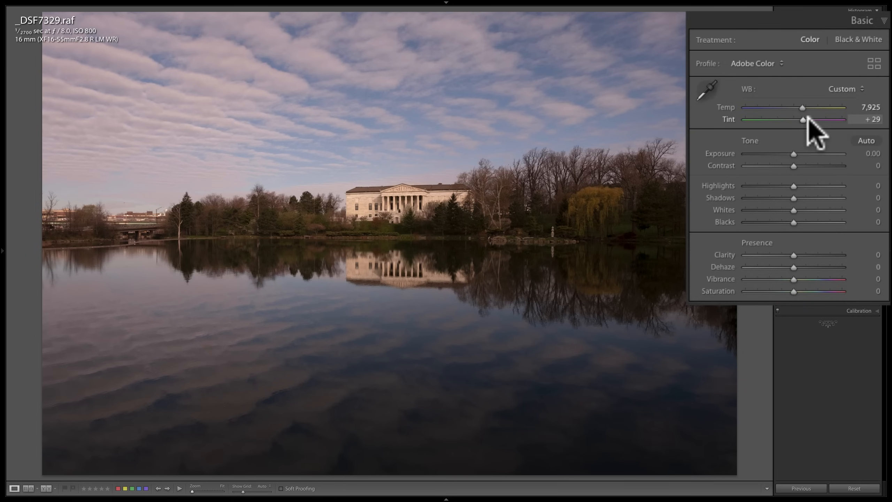
{"action": "left_click_drag", "start_coordinate": [804, 119], "coordinate": [782, 114]}
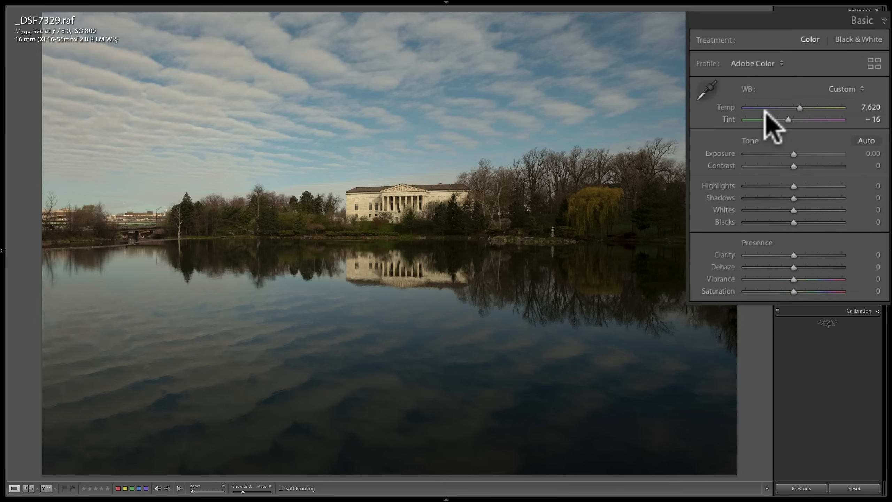
Reset Temp and Tint to their original values and set the white balance preset to As Shot.
{"action": "double_click", "coordinate": [726, 107]}
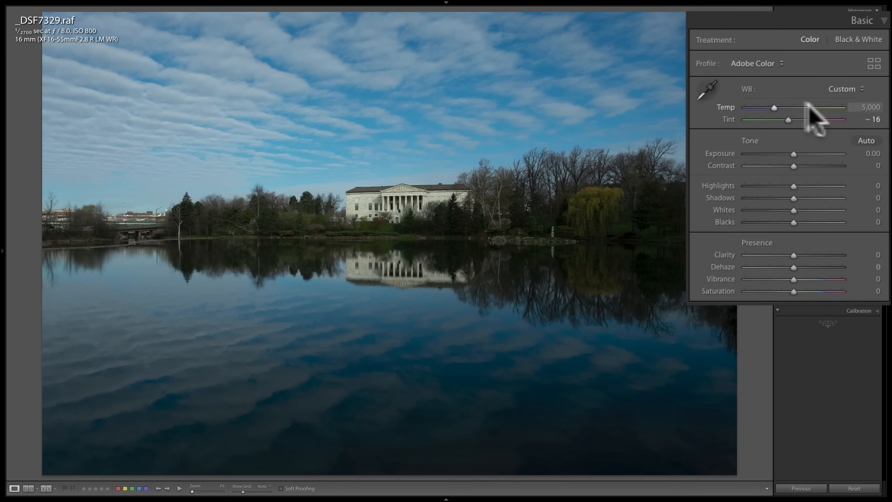
{"action": "double_click", "coordinate": [730, 119]}
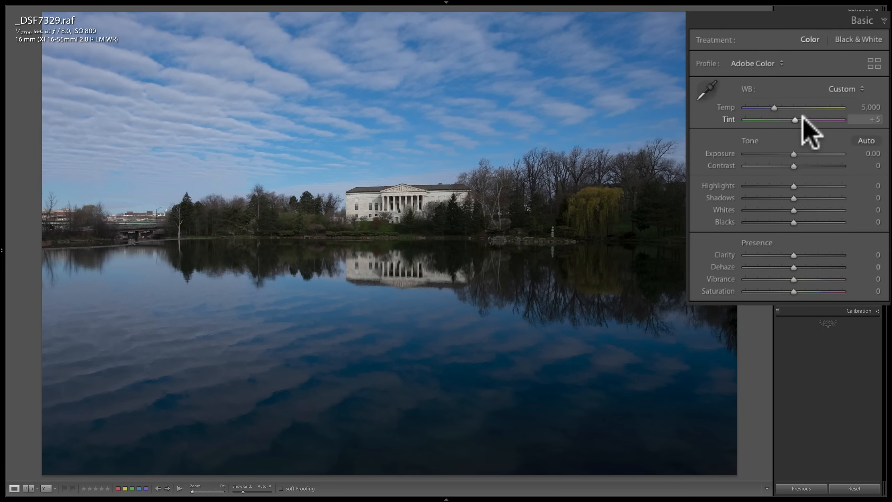
{"action": "left_click", "coordinate": [844, 89]}
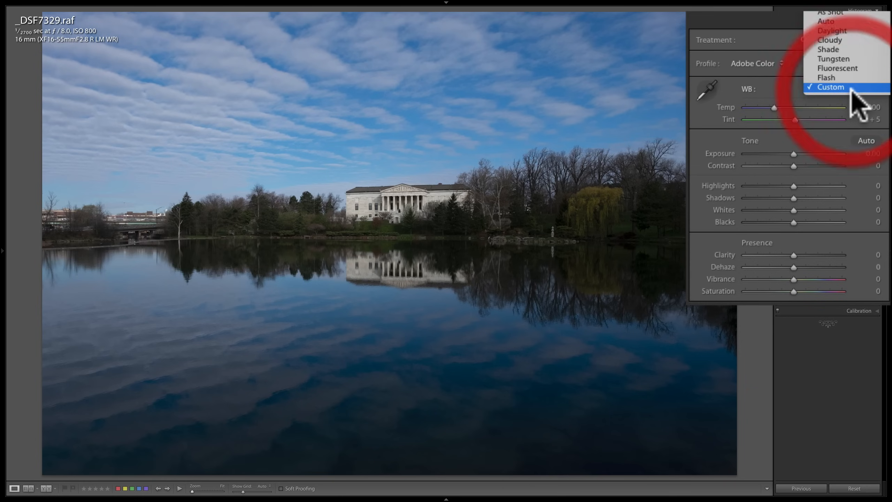
{"action": "left_click", "coordinate": [838, 12]}
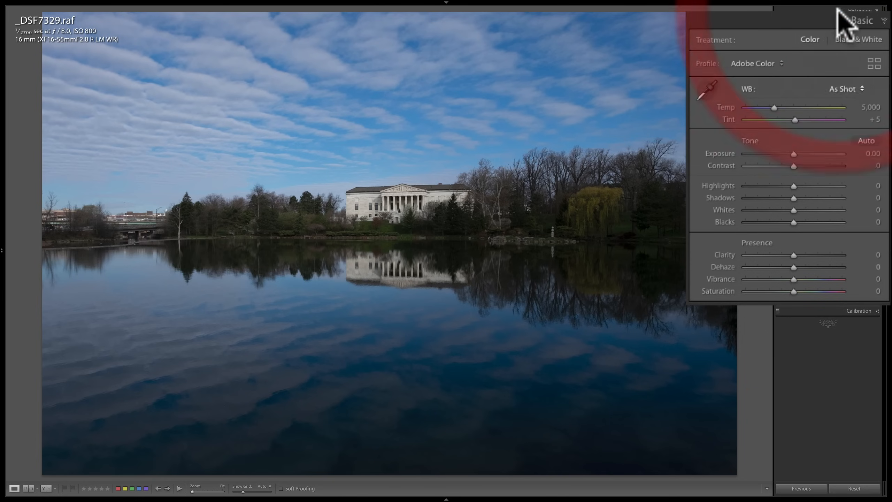
Set the photo's white balance preset to Auto.
{"action": "left_click", "coordinate": [847, 88]}
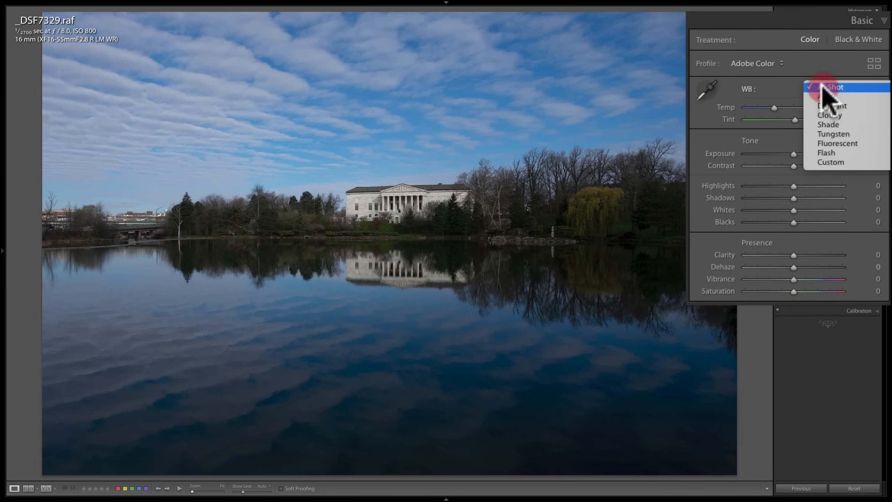
{"action": "left_click", "coordinate": [851, 88]}
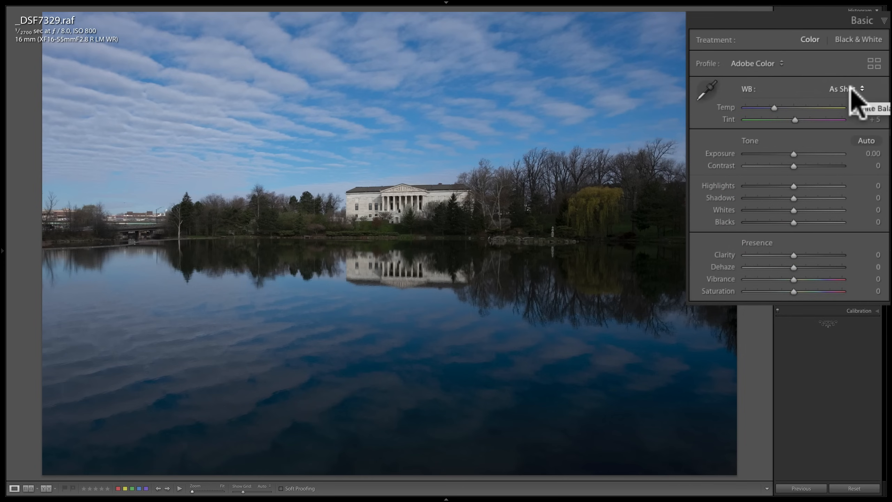
{"action": "left_click", "coordinate": [853, 88]}
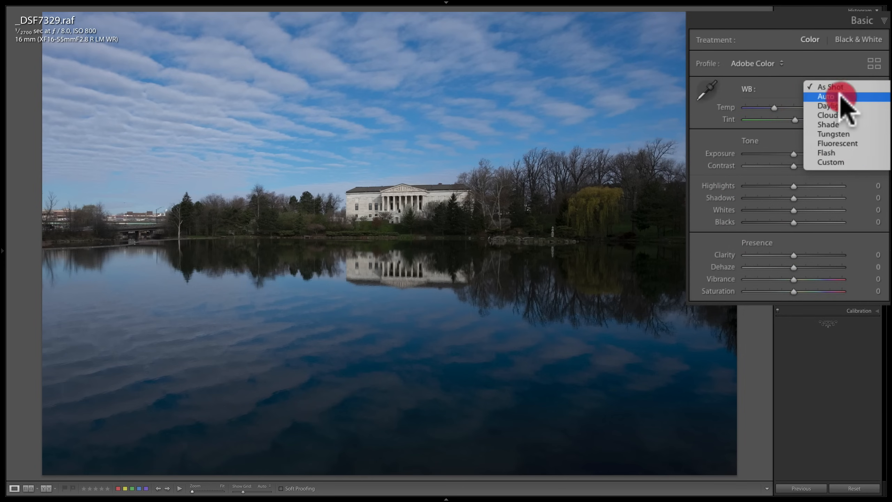
{"action": "left_click", "coordinate": [841, 97]}
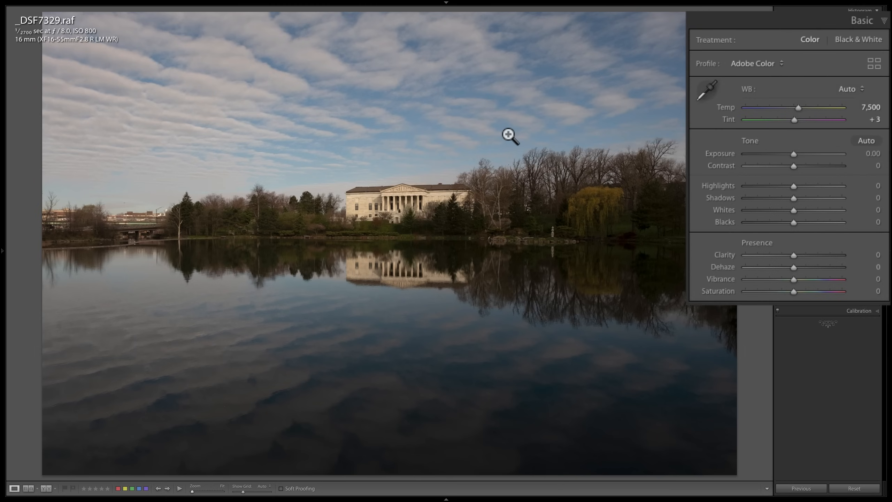
Try the Daylight, Cloudy and Shade white balance presets on the photo in turn.
{"action": "left_click", "coordinate": [849, 89]}
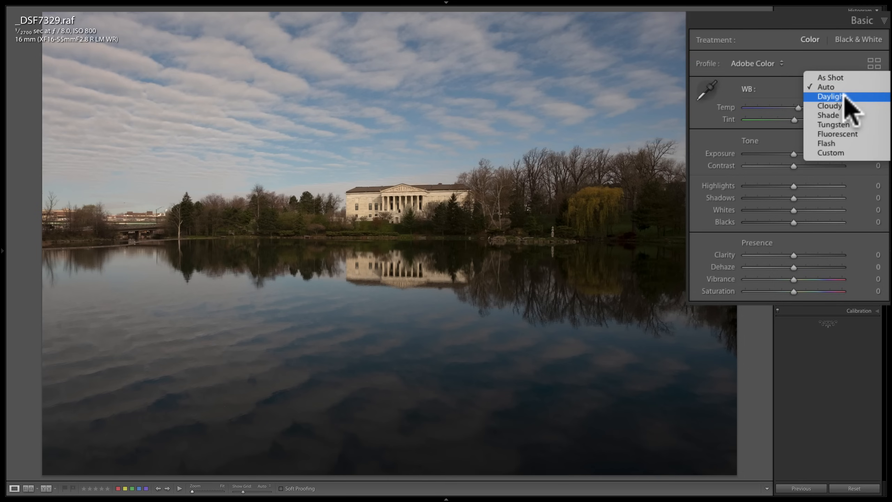
{"action": "left_click", "coordinate": [844, 97]}
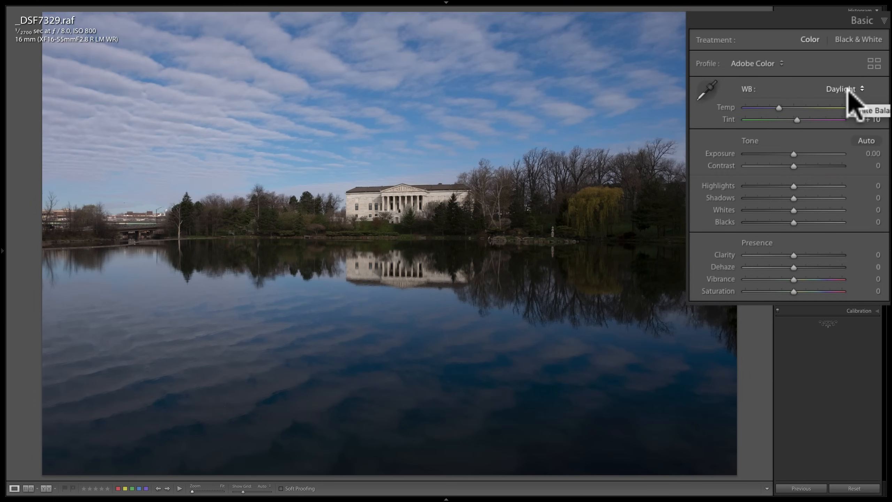
{"action": "left_click", "coordinate": [847, 90]}
{"action": "left_click", "coordinate": [850, 97]}
{"action": "left_click", "coordinate": [845, 92]}
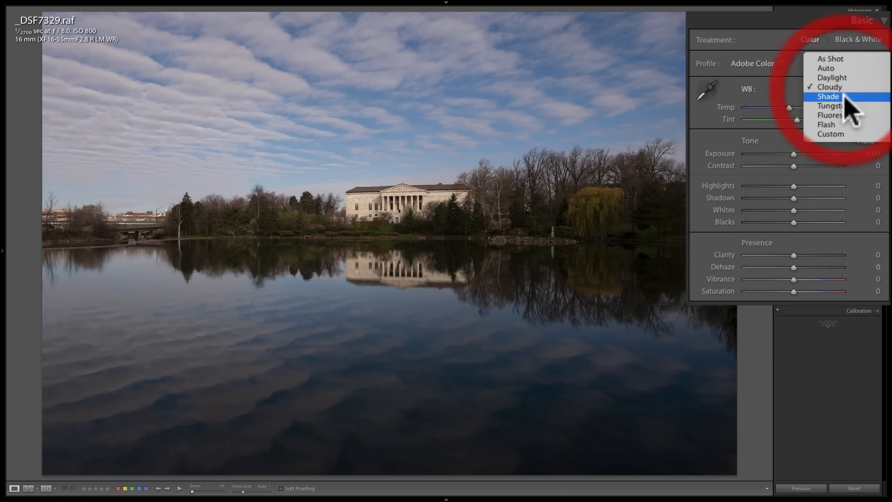
{"action": "left_click", "coordinate": [850, 98]}
Try the Tungsten, Fluorescent and Flash white balance presets, and restore the As Shot preset.
{"action": "left_click", "coordinate": [849, 92]}
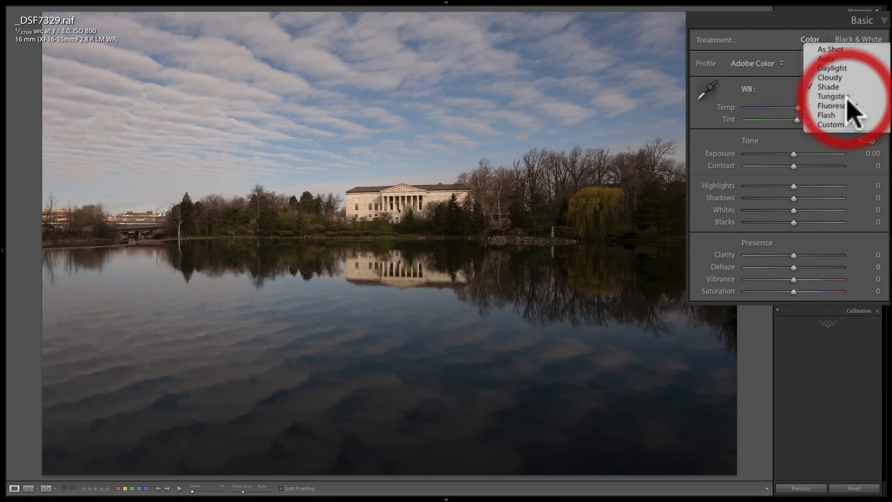
{"action": "left_click", "coordinate": [849, 95]}
{"action": "left_click", "coordinate": [852, 92]}
{"action": "left_click", "coordinate": [849, 98]}
{"action": "left_click", "coordinate": [852, 92]}
{"action": "left_click", "coordinate": [844, 102]}
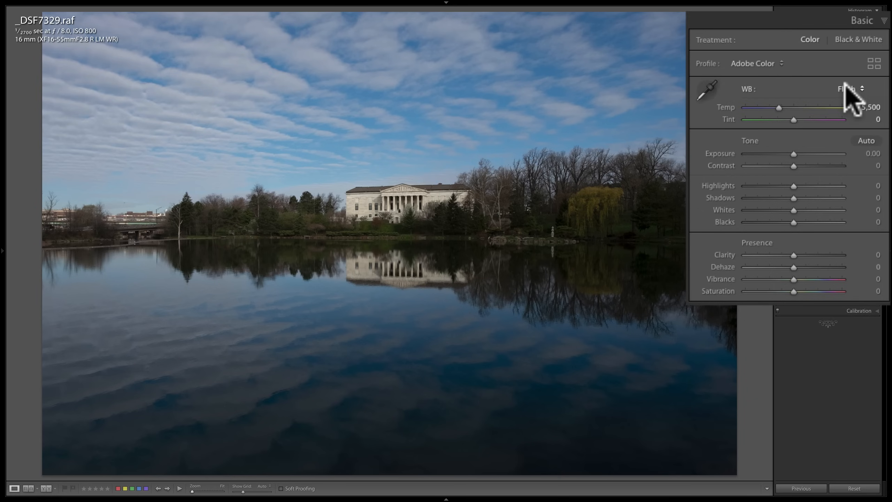
{"action": "left_click", "coordinate": [845, 86]}
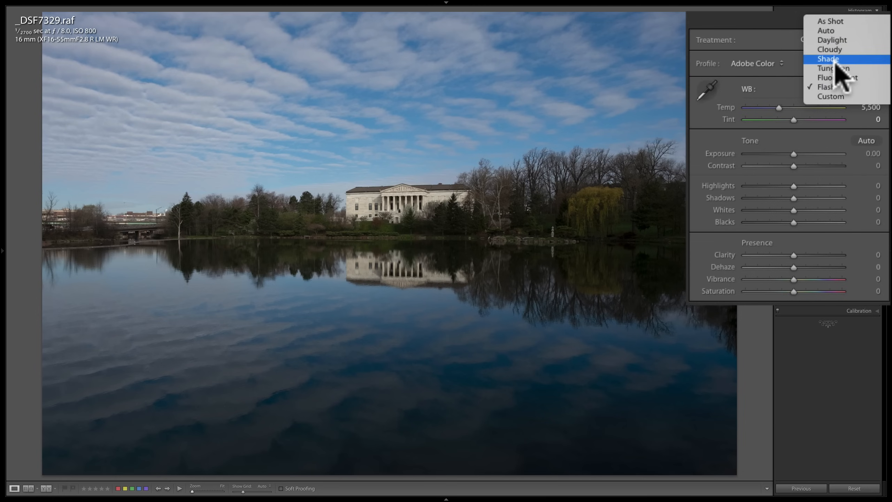
{"action": "left_click", "coordinate": [831, 22]}
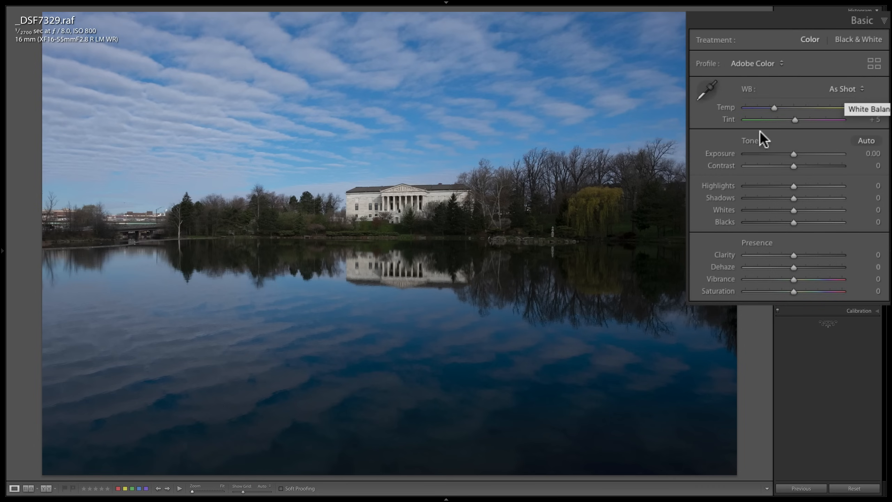
Set a custom white balance by sampling the white building's pediment as the neutral target with the White Balance Selector, and put the tool away.
{"action": "left_click", "coordinate": [706, 89]}
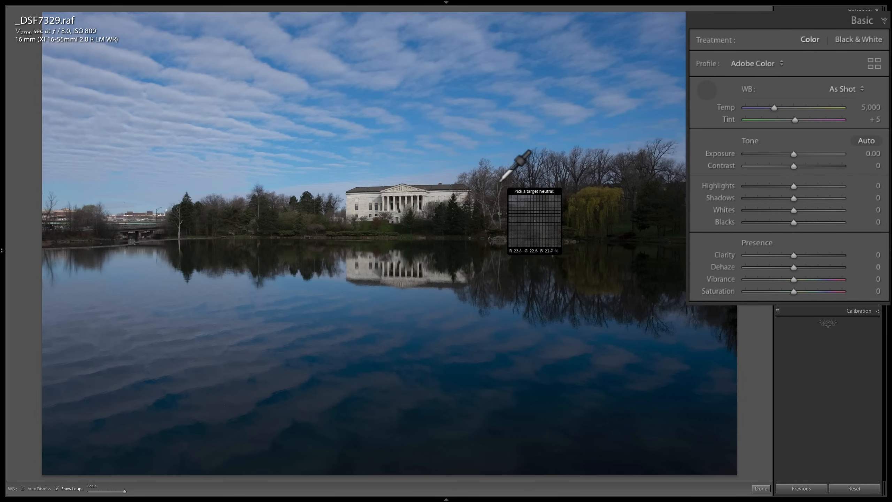
{"action": "left_click", "coordinate": [408, 191]}
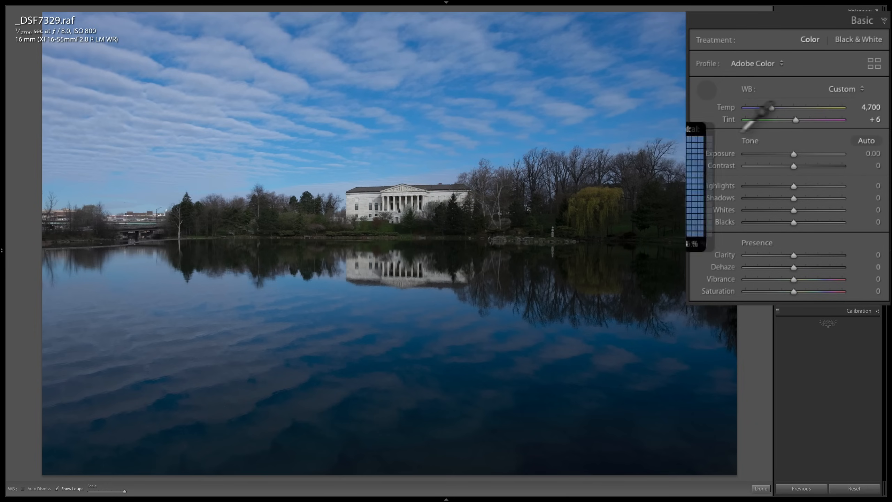
{"action": "left_click", "coordinate": [702, 93]}
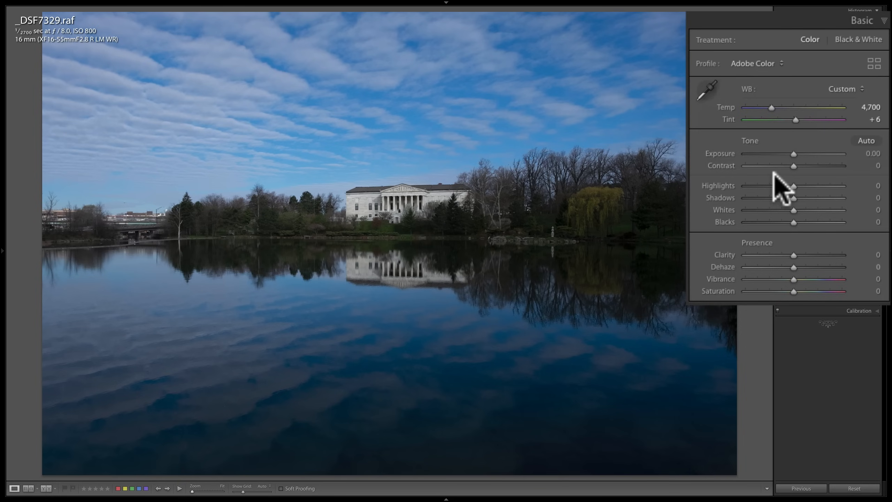
Darken the photo to an Exposure of −2.00 and reset Exposure to its default.
{"action": "left_click", "coordinate": [799, 154]}
{"action": "left_click_drag", "start_coordinate": [799, 153], "coordinate": [773, 154]}
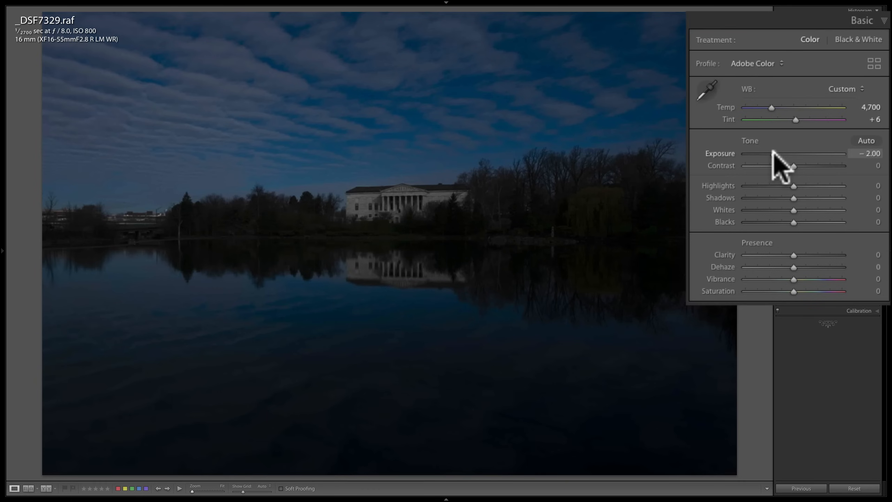
{"action": "double_click", "coordinate": [722, 153]}
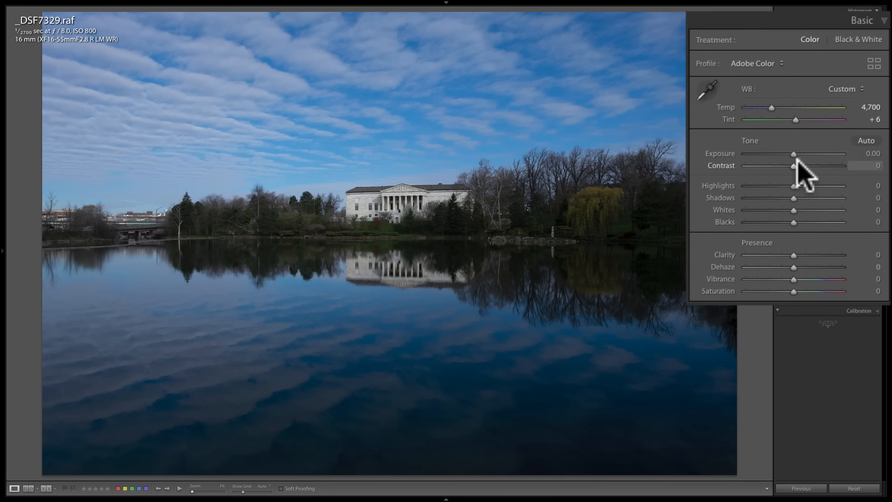
Apply the automatic tone adjustments to the photo and reset only Exposure to its default.
{"action": "left_click", "coordinate": [866, 141]}
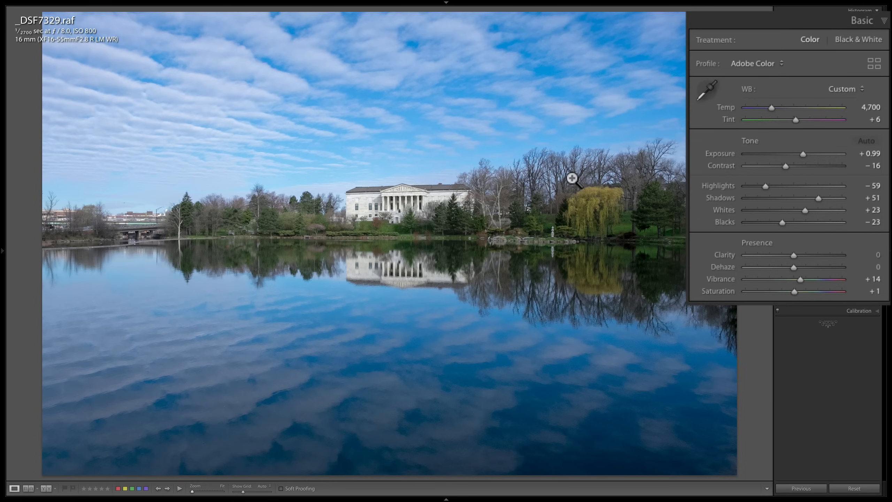
{"action": "double_click", "coordinate": [722, 153]}
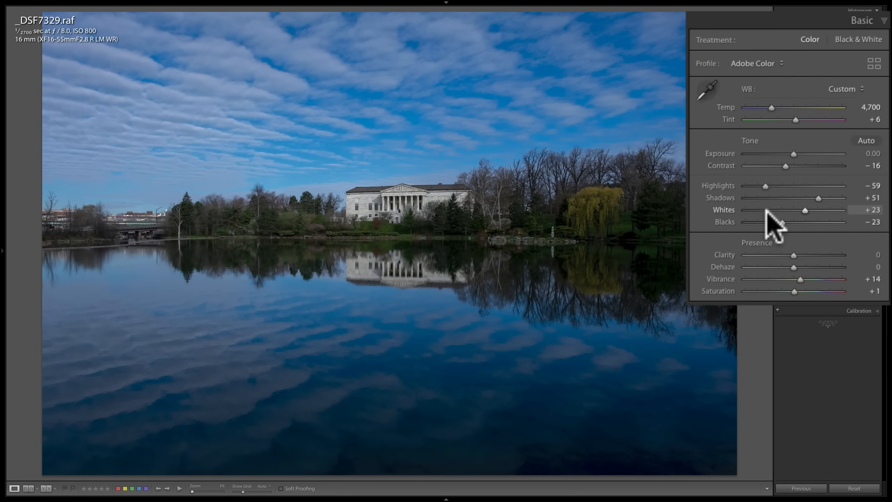
{"action": "key", "text": "alt"}
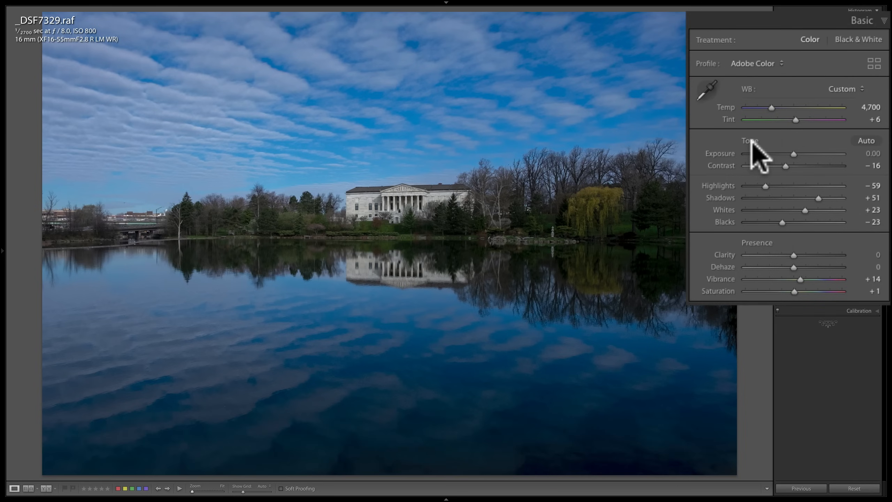
Reset all Tone adjustments and all Presence adjustments of the photo to their defaults.
{"action": "key", "text": "alt"}
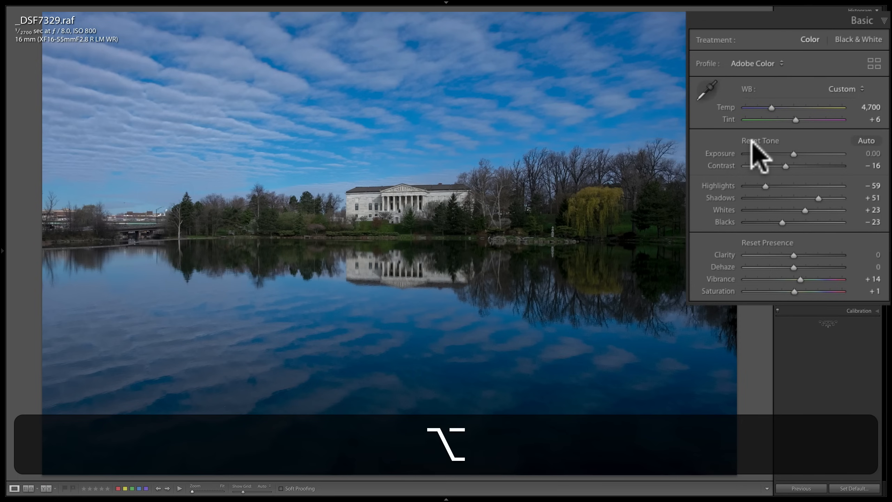
{"action": "left_click", "coordinate": [752, 141], "text": "alt"}
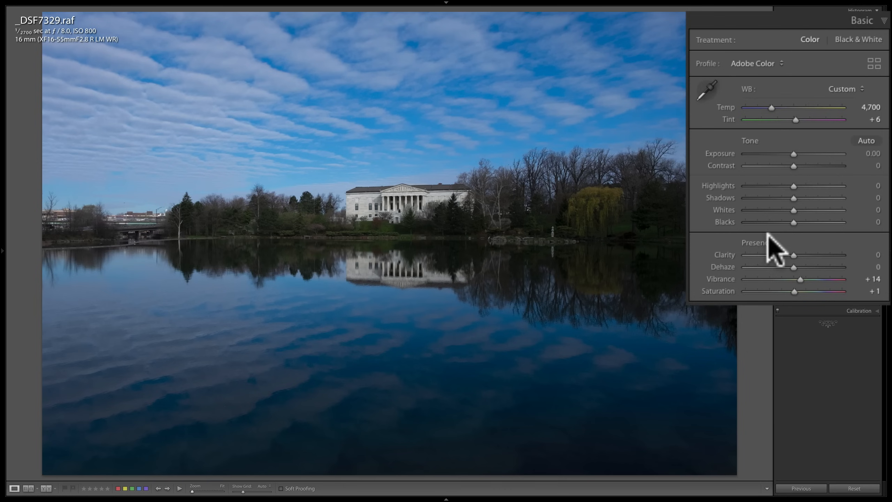
{"action": "key", "text": "alt"}
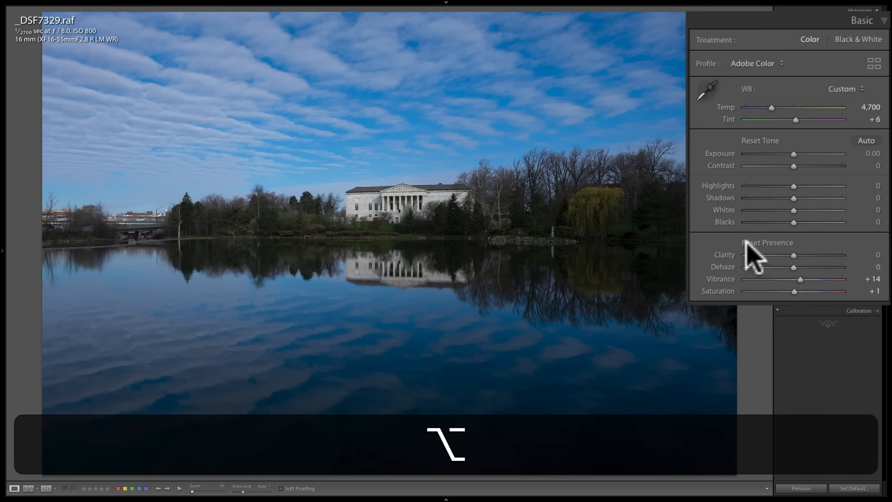
{"action": "left_click", "coordinate": [772, 242]}
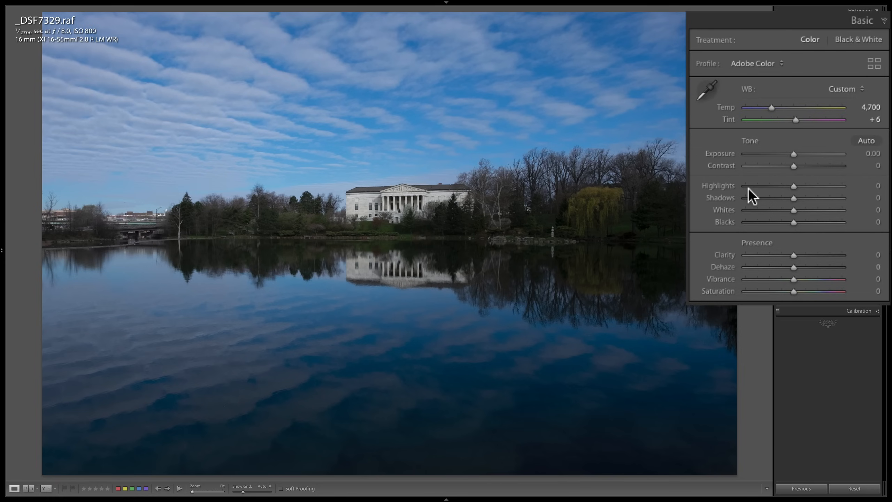
Lower Highlights to −83 while inspecting the clouds in the sky up close, and return to the full photo.
{"action": "left_click", "coordinate": [222, 60]}
{"action": "left_click_drag", "start_coordinate": [221, 59], "coordinate": [413, 137]}
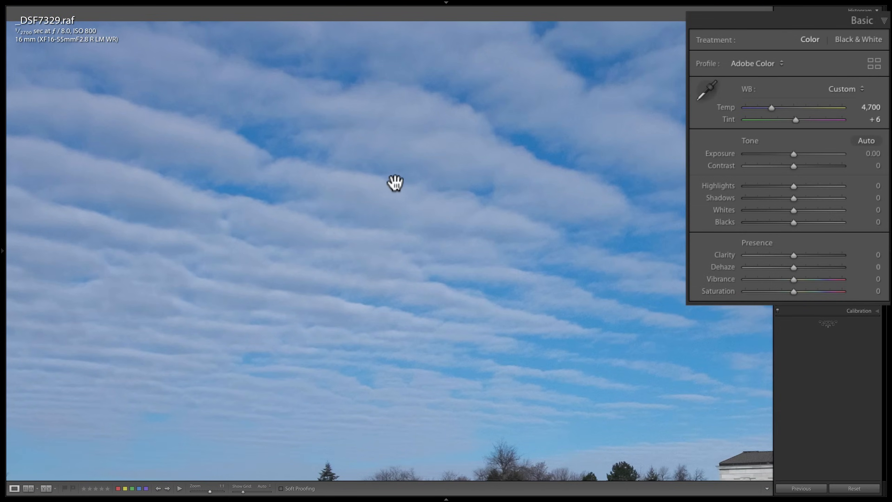
{"action": "left_click", "coordinate": [406, 160]}
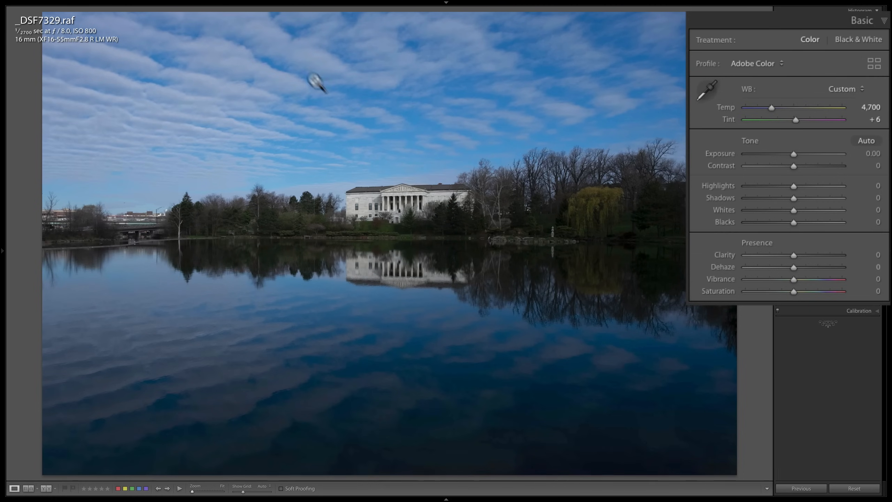
{"action": "left_click", "coordinate": [228, 73]}
{"action": "left_click_drag", "start_coordinate": [223, 75], "coordinate": [486, 127]}
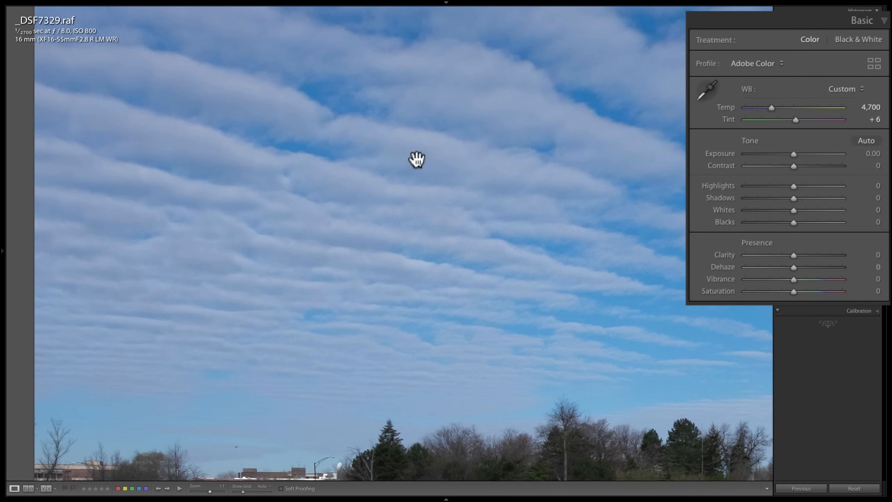
{"action": "left_click_drag", "start_coordinate": [795, 186], "coordinate": [753, 186]}
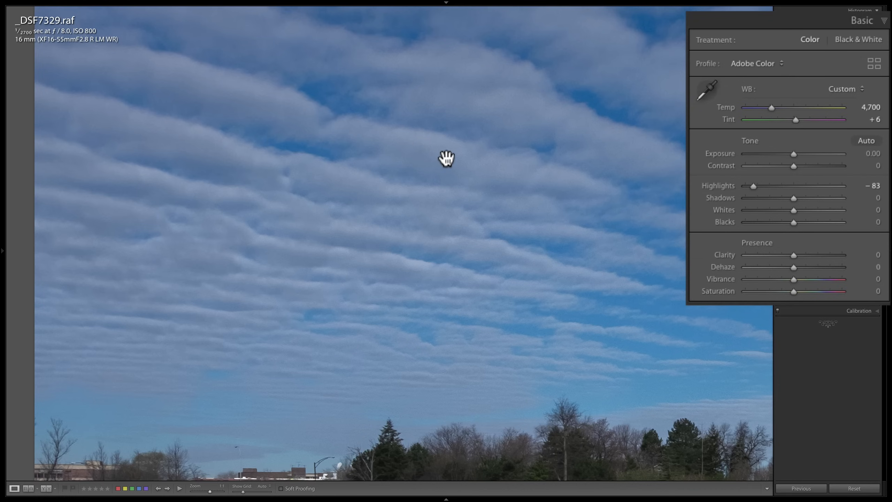
{"action": "left_click", "coordinate": [482, 171]}
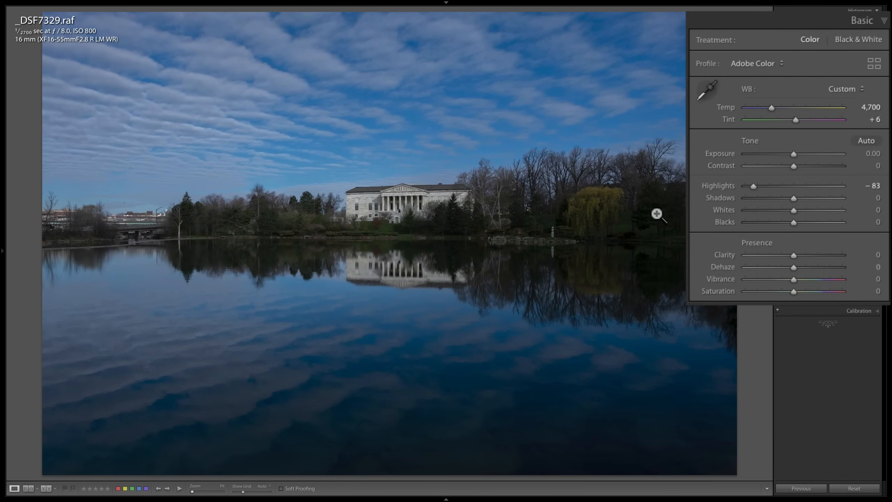
Raise Shadows to +100 while inspecting the dark trees around the willow up close, and return to the full photo.
{"action": "left_click_drag", "start_coordinate": [655, 213], "coordinate": [622, 214]}
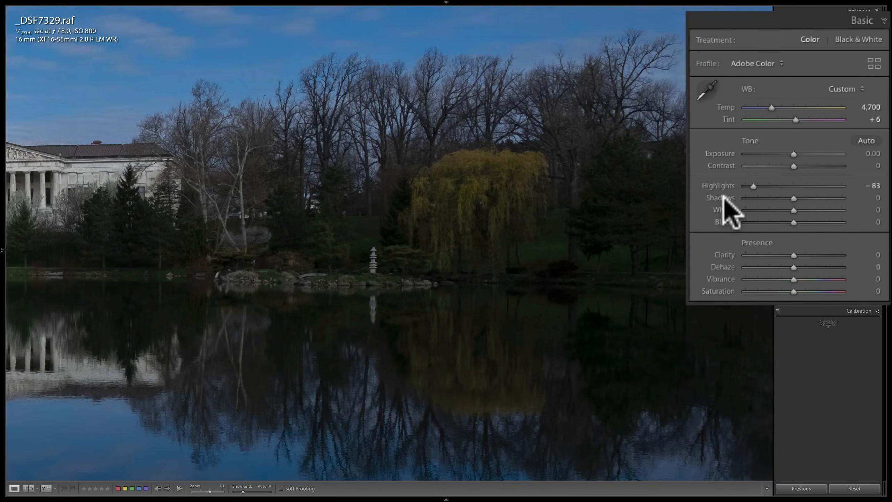
{"action": "left_click_drag", "start_coordinate": [793, 197], "coordinate": [846, 198]}
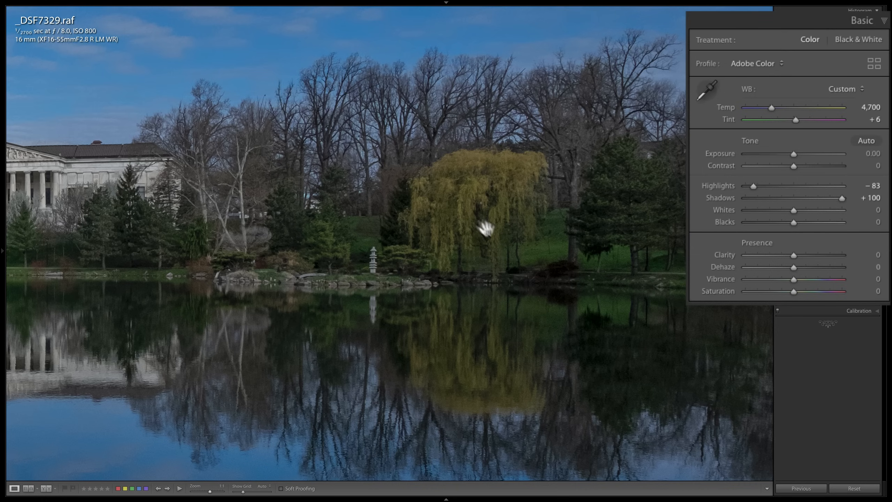
{"action": "left_click", "coordinate": [460, 219]}
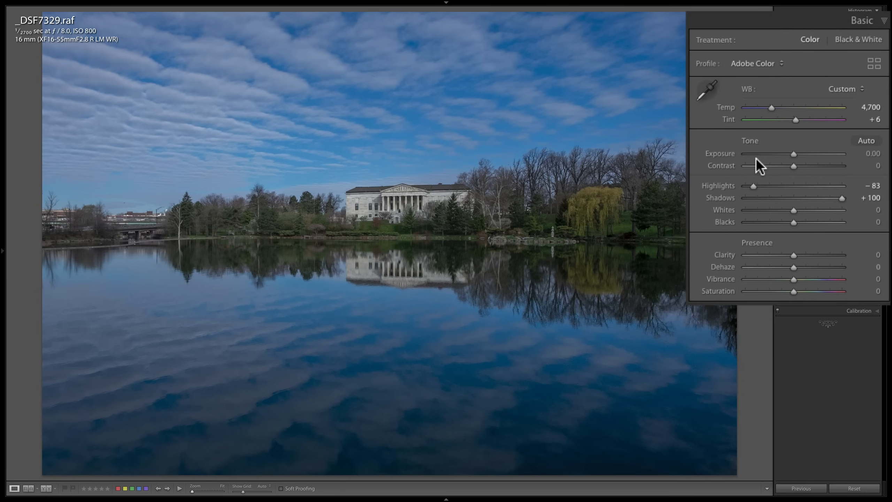
Compare the photo before and after the adjustments, first side by side and by toggling the full image.
{"action": "key", "text": "y"}
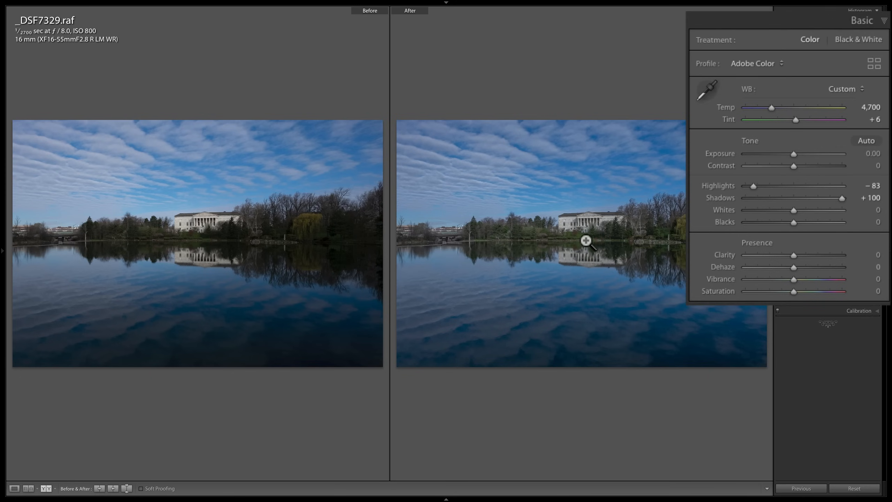
{"action": "key", "text": "y"}
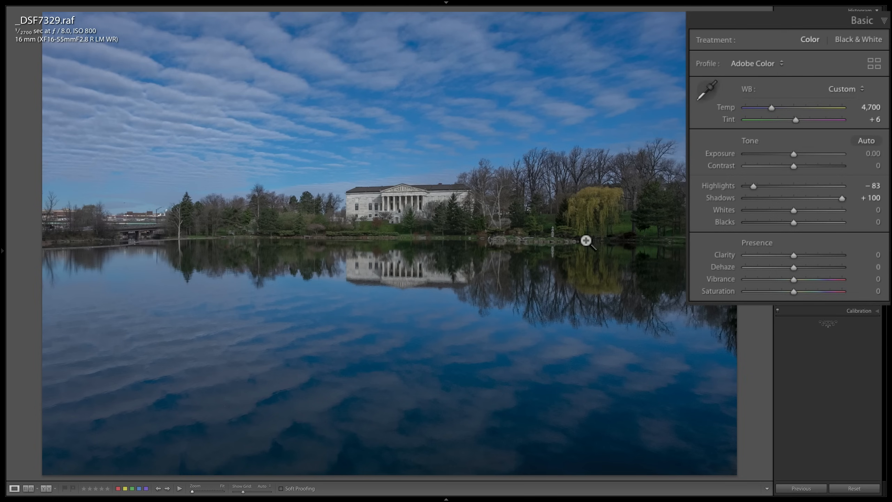
{"action": "key", "text": "backslash"}
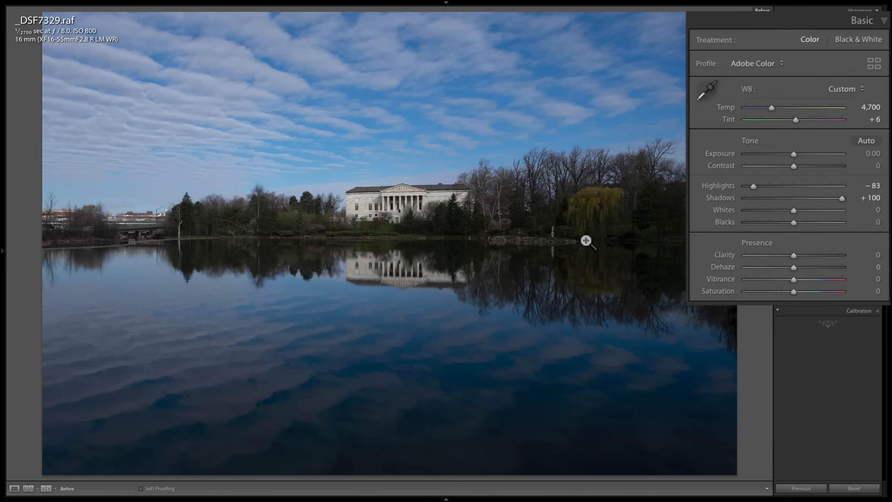
{"action": "key", "text": "backslash"}
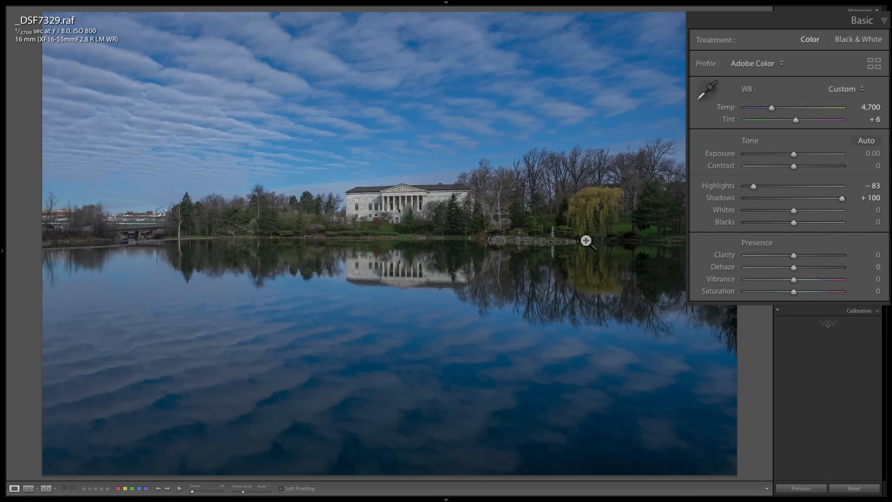
{"action": "key", "text": "backslash"}
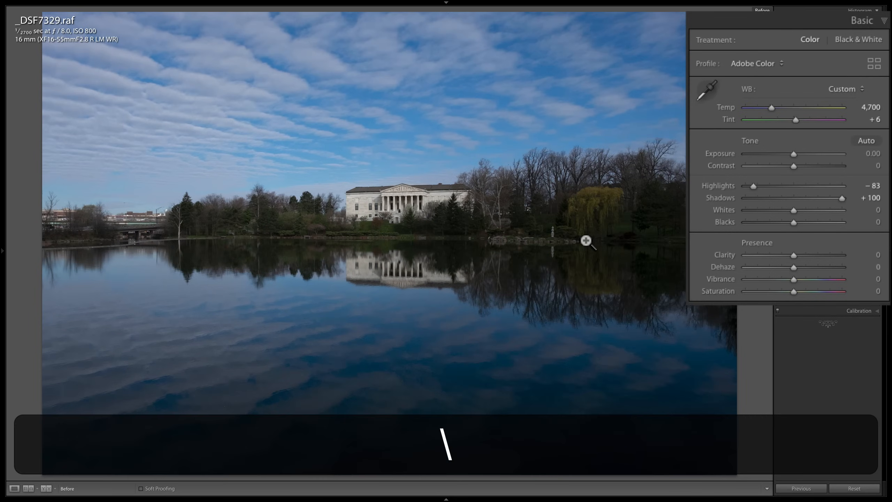
{"action": "key", "text": "backslash"}
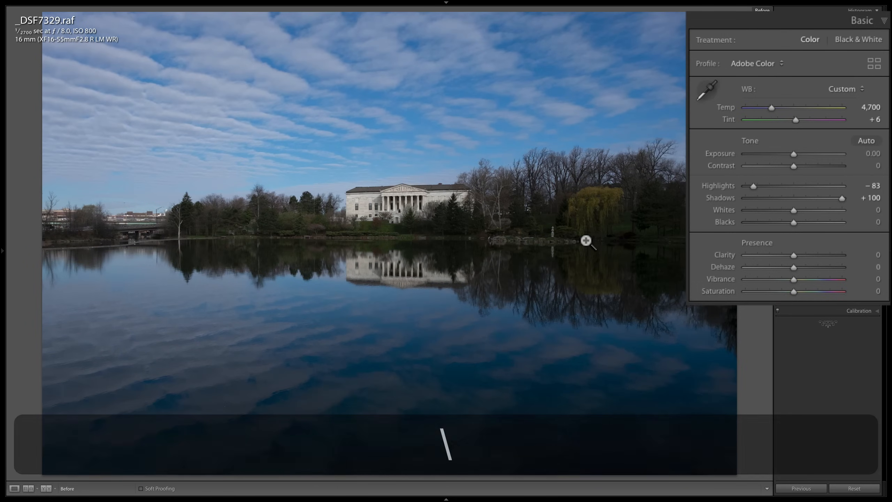
{"action": "key", "text": "backslash"}
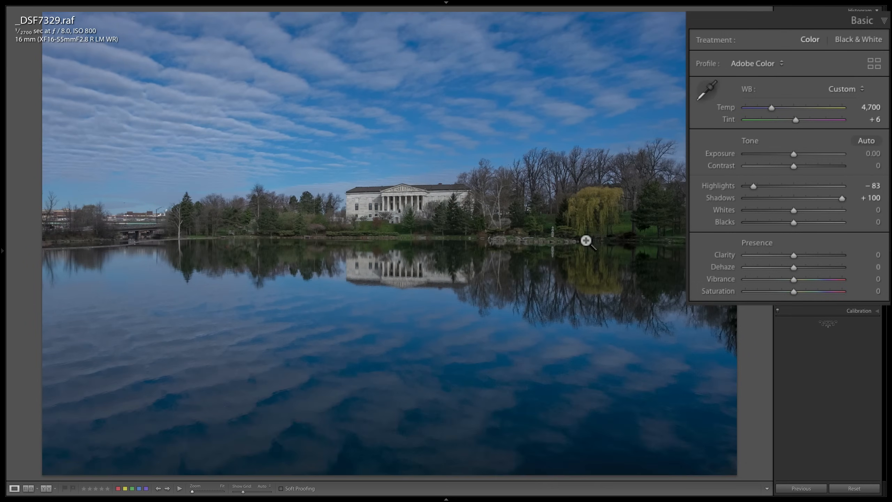
{"action": "key", "text": "backslash"}
{"action": "key", "text": "backslash"}
Try Whites at +51 and Blacks at −23, and reset both to their defaults.
{"action": "left_click_drag", "start_coordinate": [805, 210], "coordinate": [782, 221]}
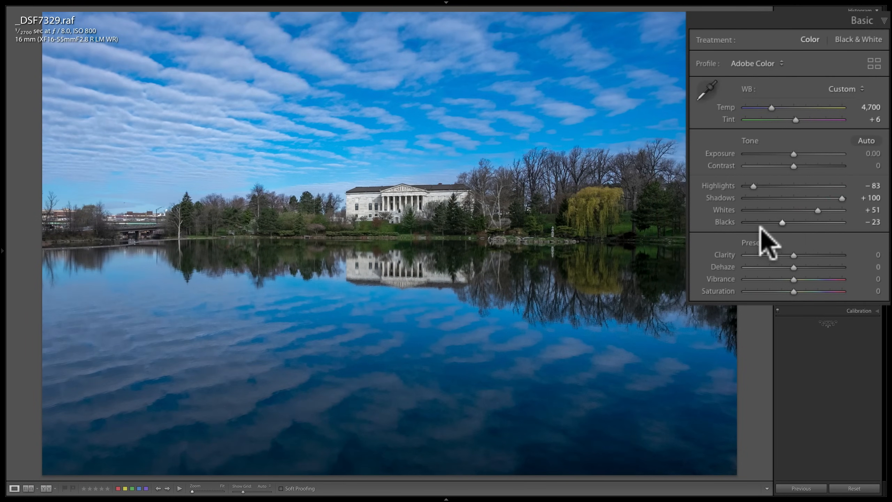
{"action": "double_click", "coordinate": [729, 211]}
{"action": "double_click", "coordinate": [728, 221]}
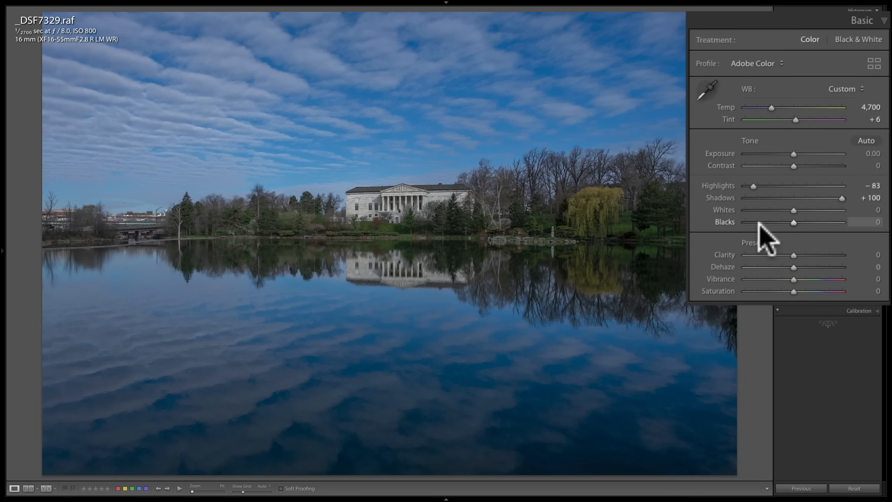
Apply the automatic value to Whites and to Blacks individually, and reset both to their defaults.
{"action": "key", "text": "shift"}
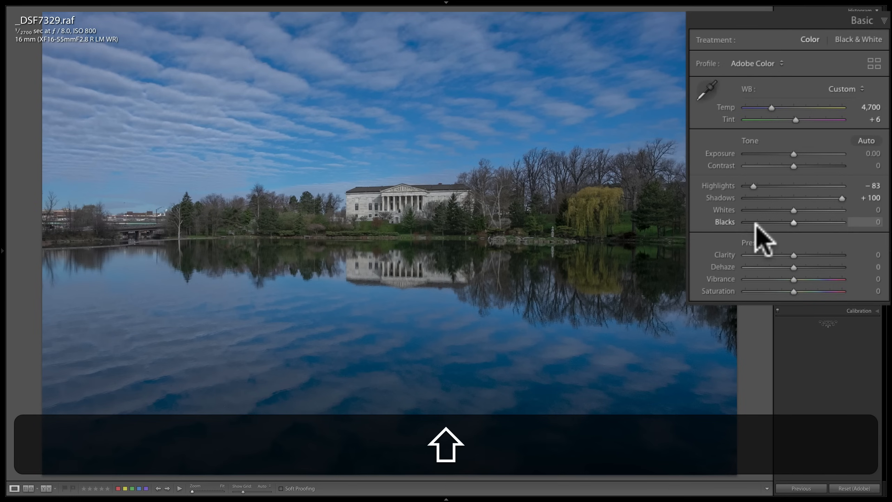
{"action": "double_click", "coordinate": [724, 209], "text": "shift"}
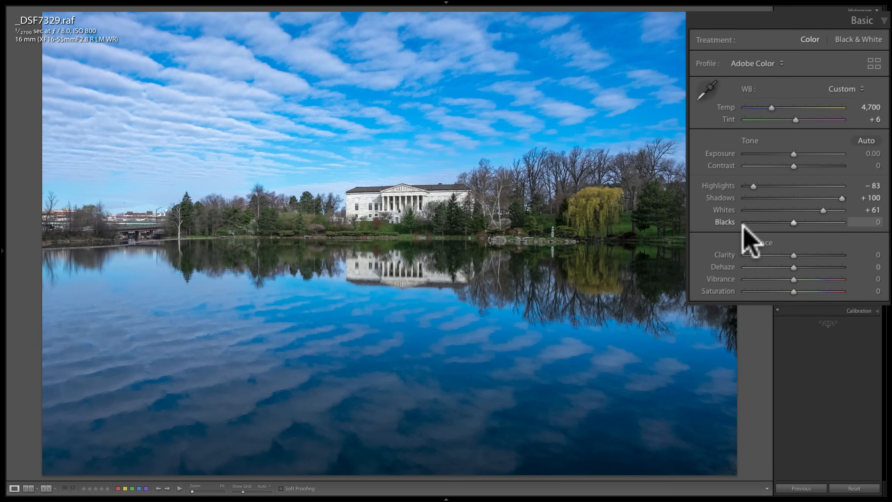
{"action": "key", "text": "shift"}
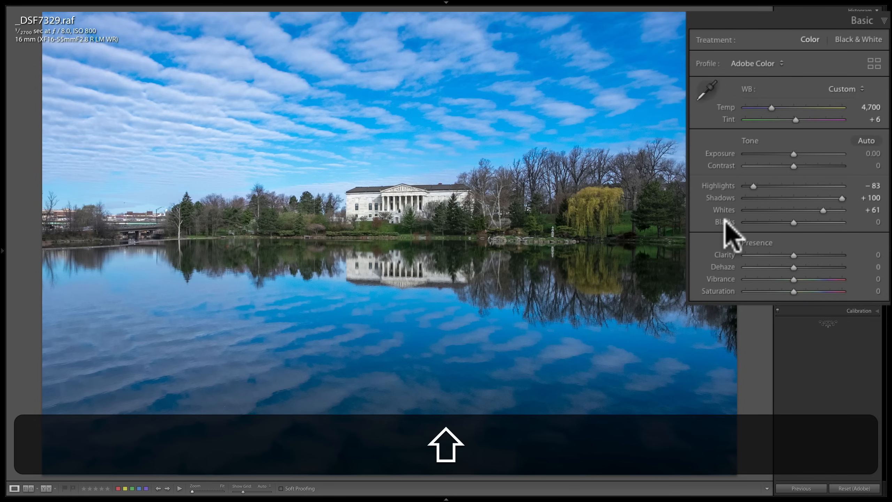
{"action": "double_click", "coordinate": [725, 225], "text": "shift"}
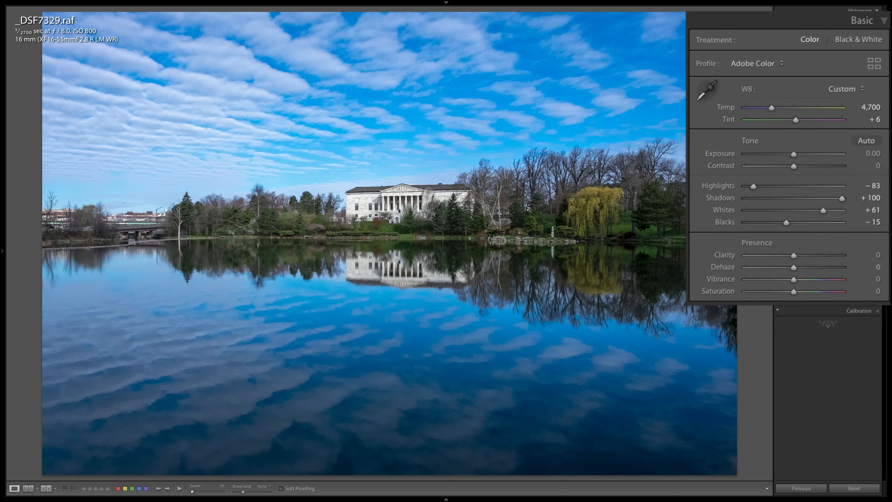
{"action": "double_click", "coordinate": [725, 210]}
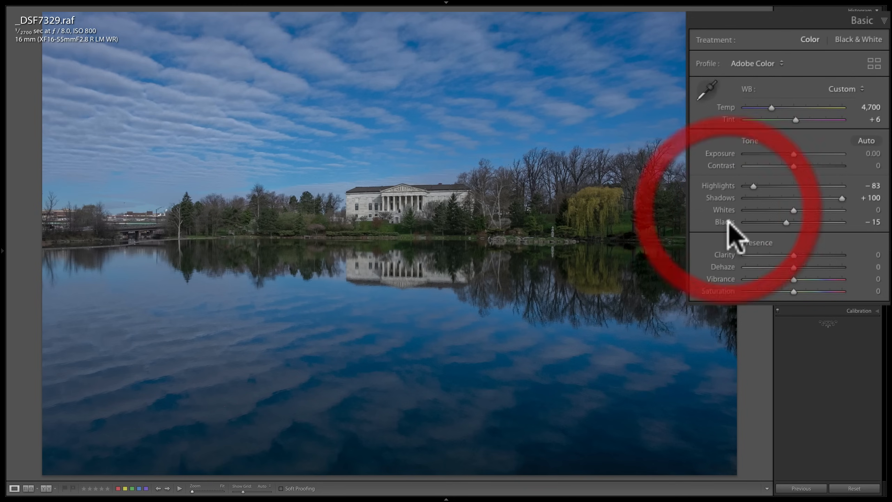
{"action": "double_click", "coordinate": [727, 222]}
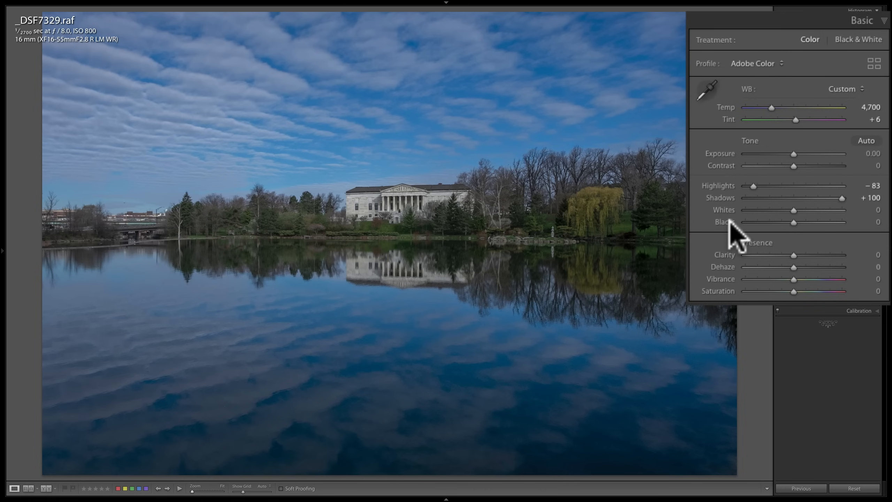
Raise Whites to +69 while previewing clipped highlights, and bring Whites back down to −1.
{"action": "key", "text": "alt"}
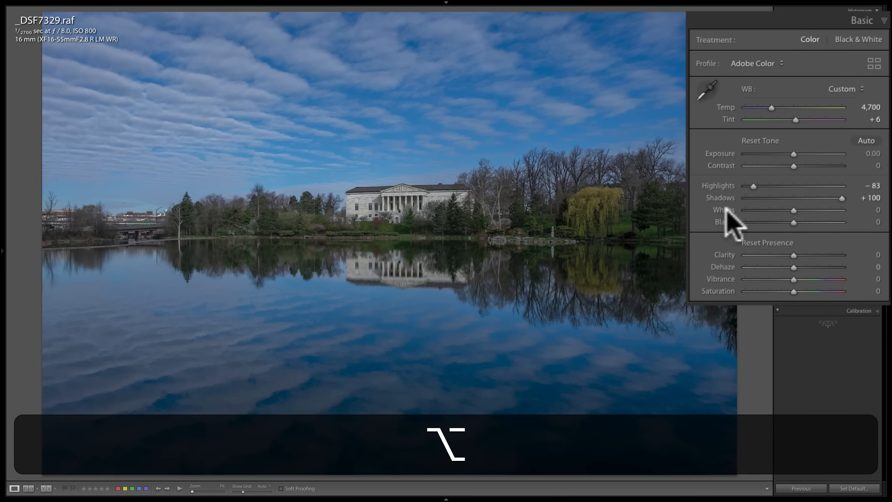
{"action": "left_click", "coordinate": [793, 209]}
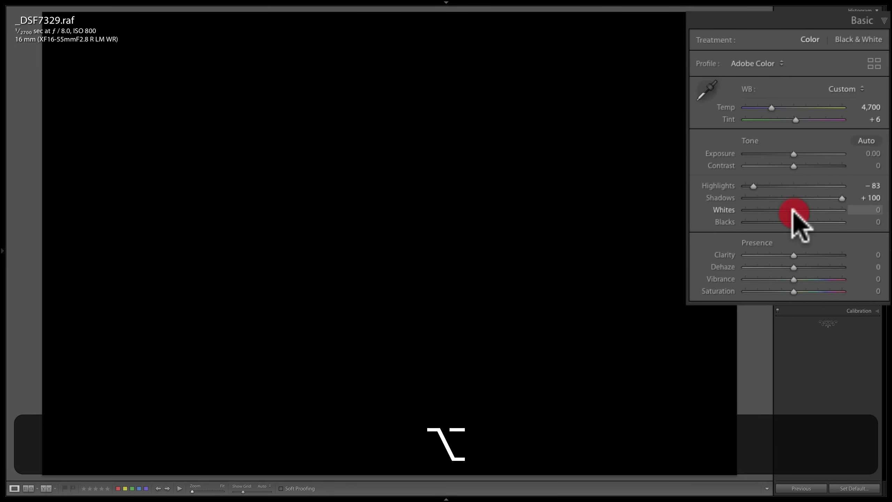
{"action": "left_click_drag", "start_coordinate": [793, 210], "coordinate": [823, 211]}
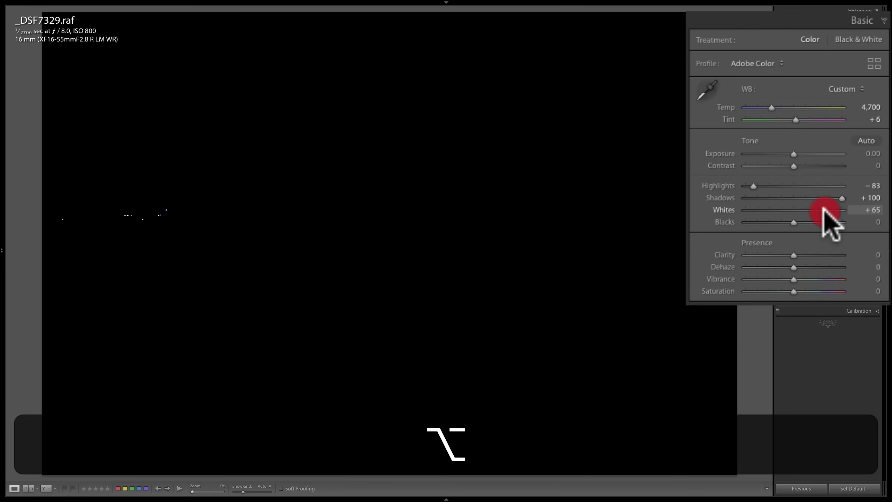
{"action": "mouse_move", "coordinate": [824, 211]}
{"action": "left_mouse_down"}
{"action": "mouse_move", "coordinate": [837, 212]}
{"action": "mouse_move", "coordinate": [816, 212]}
{"action": "mouse_move", "coordinate": [826, 212]}
{"action": "left_mouse_up"}
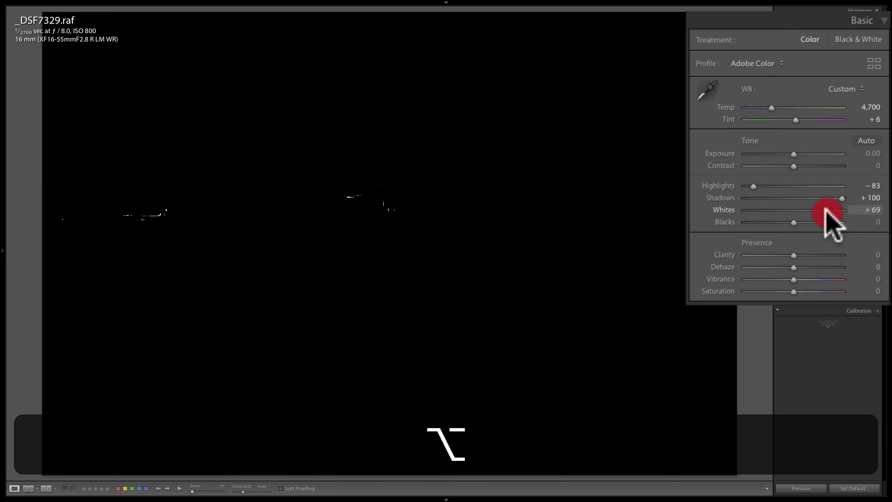
{"action": "left_click_drag", "start_coordinate": [826, 212], "coordinate": [793, 210]}
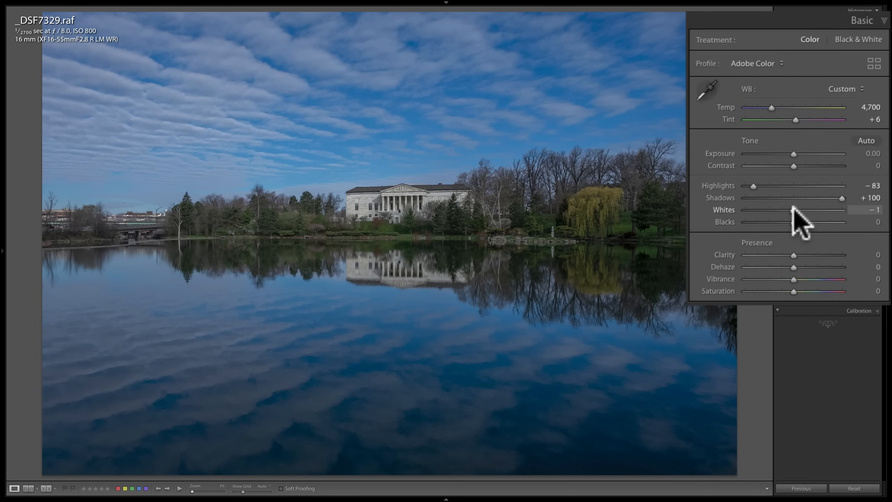
Set Whites to +25, using the clipping preview to check for blown-out highlights.
{"action": "key", "text": "alt"}
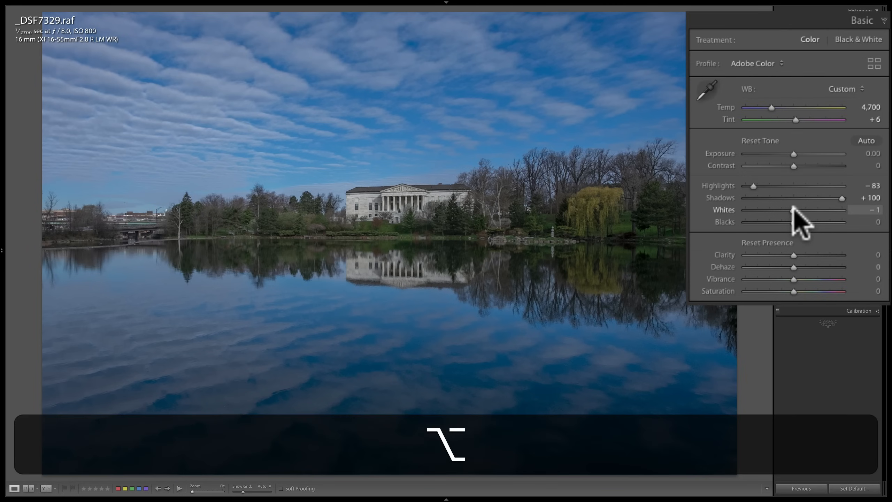
{"action": "left_click_drag", "start_coordinate": [793, 210], "coordinate": [795, 210]}
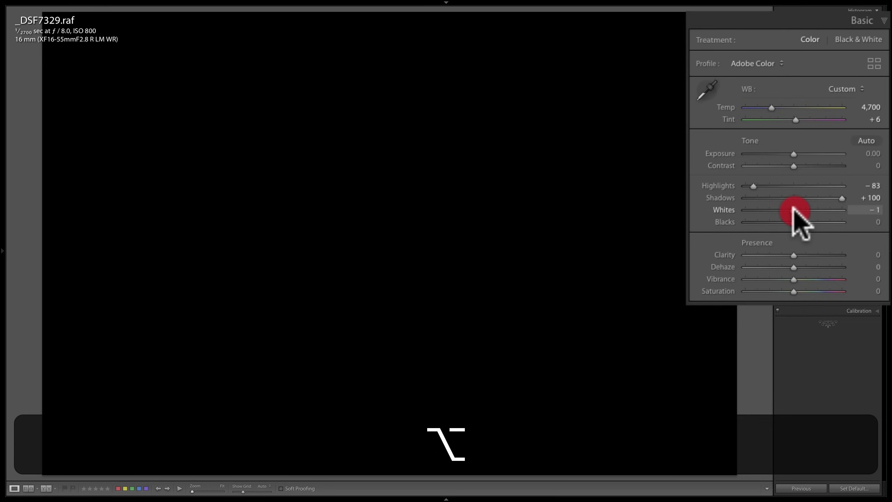
{"action": "mouse_move", "coordinate": [794, 210]}
{"action": "left_mouse_down"}
{"action": "mouse_move", "coordinate": [827, 210]}
{"action": "mouse_move", "coordinate": [805, 210]}
{"action": "left_mouse_up"}
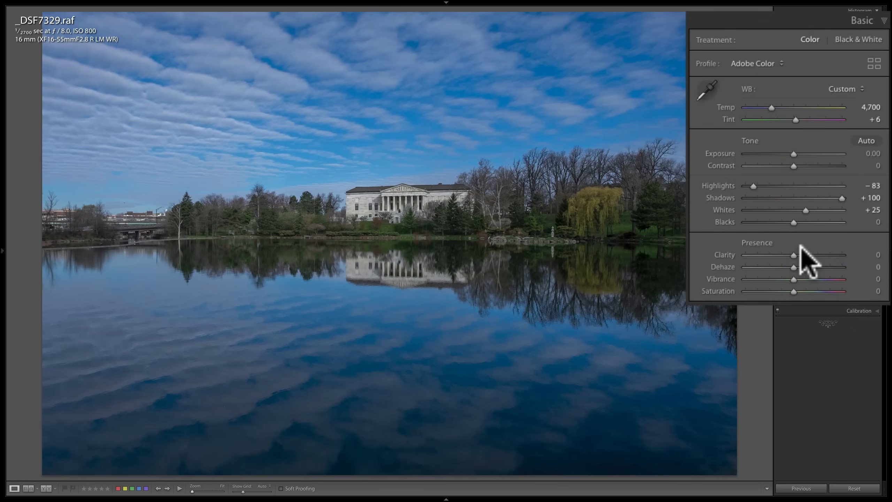
Try lowering Blacks to −92 with the shadow clipping preview shown, and reset Blacks to its default.
{"action": "key", "text": "alt"}
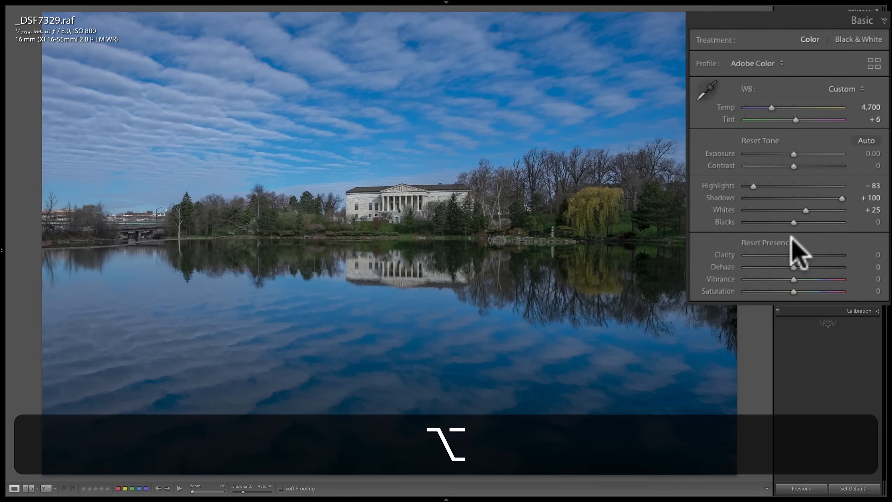
{"action": "left_click", "coordinate": [793, 221]}
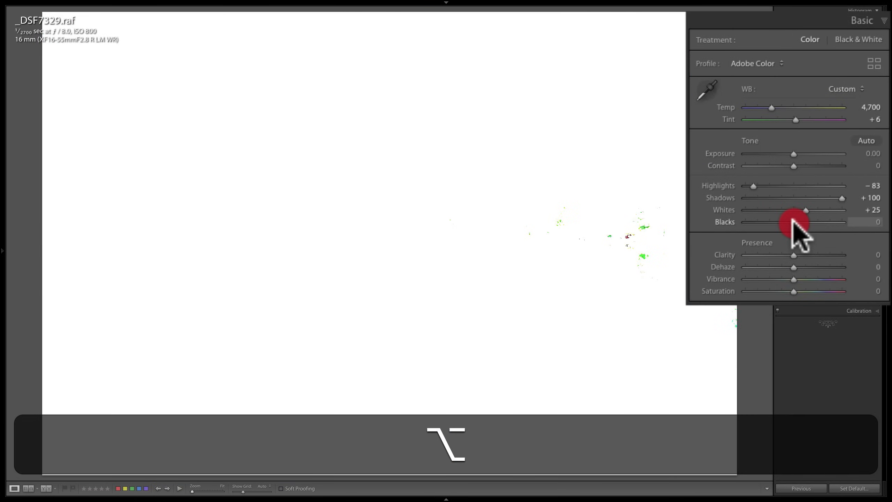
{"action": "left_click_drag", "start_coordinate": [793, 221], "coordinate": [748, 221]}
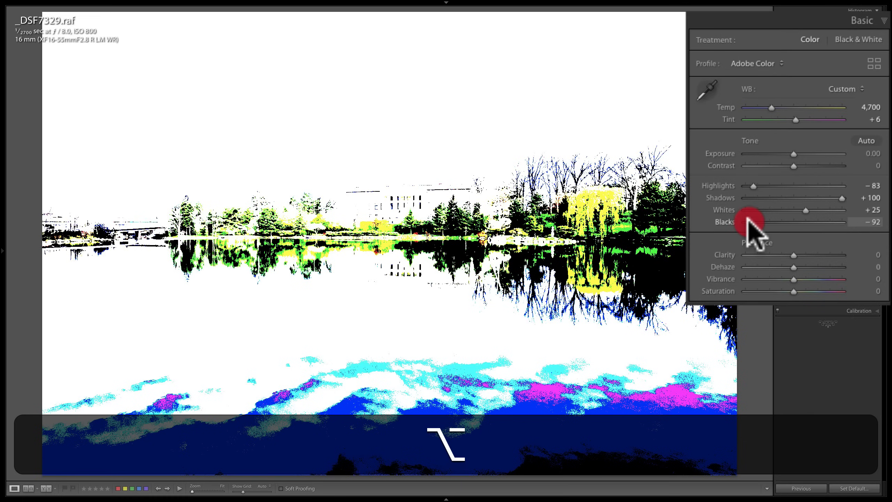
{"action": "left_click_drag", "start_coordinate": [748, 221], "coordinate": [786, 222]}
{"action": "double_click", "coordinate": [787, 221]}
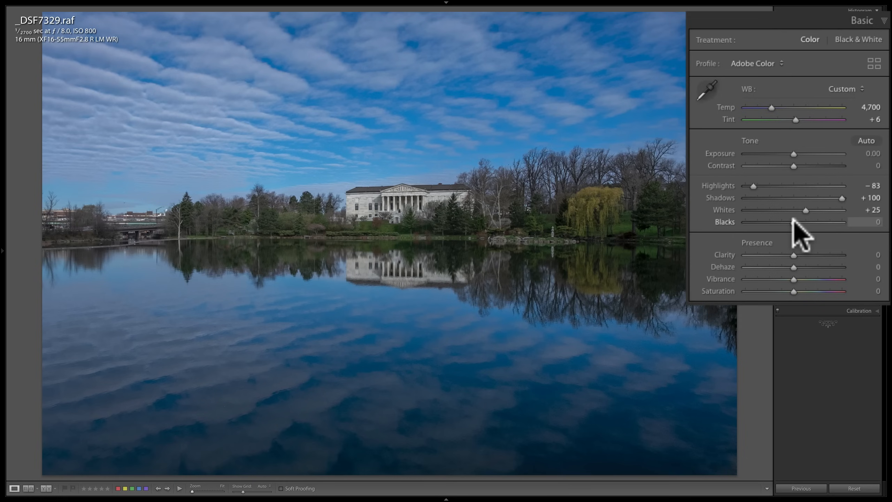
Set Blacks to −22 using the shadow clipping preview, and raise Whites to +36.
{"action": "key", "text": "alt"}
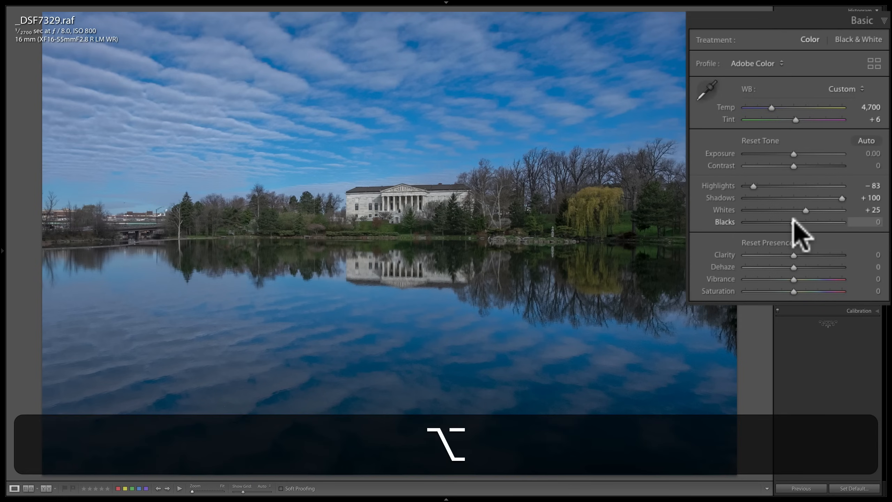
{"action": "left_click_drag", "start_coordinate": [793, 221], "coordinate": [782, 221]}
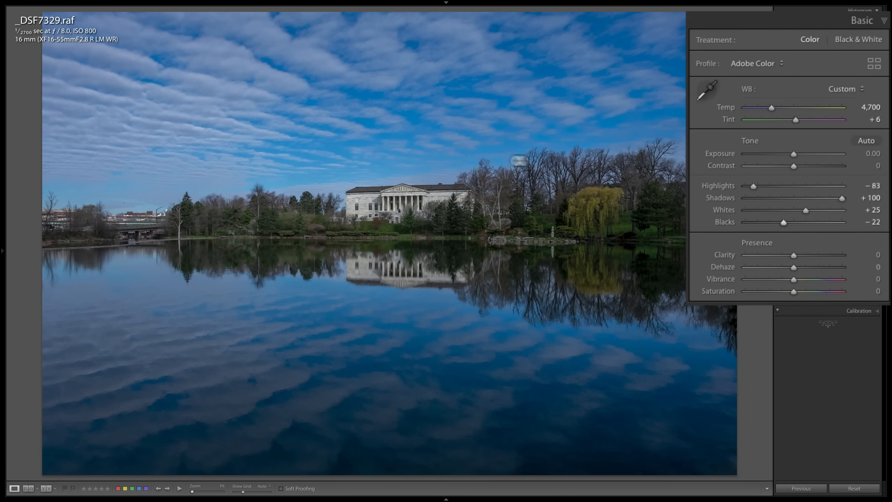
{"action": "left_click_drag", "start_coordinate": [802, 210], "coordinate": [809, 210]}
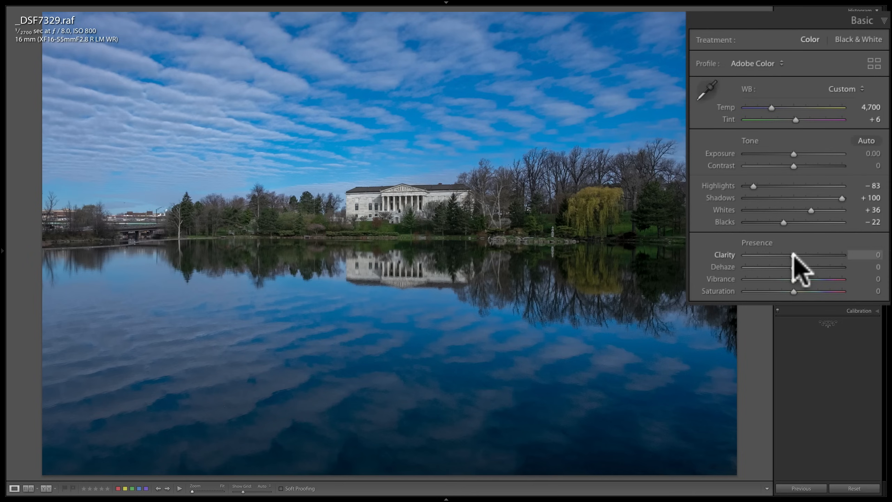
Try Clarity at +29 and reset it to its default.
{"action": "mouse_move", "coordinate": [793, 252]}
{"action": "left_mouse_down"}
{"action": "mouse_move", "coordinate": [732, 255]}
{"action": "mouse_move", "coordinate": [807, 255]}
{"action": "left_mouse_up"}
{"action": "left_click", "coordinate": [806, 255]}
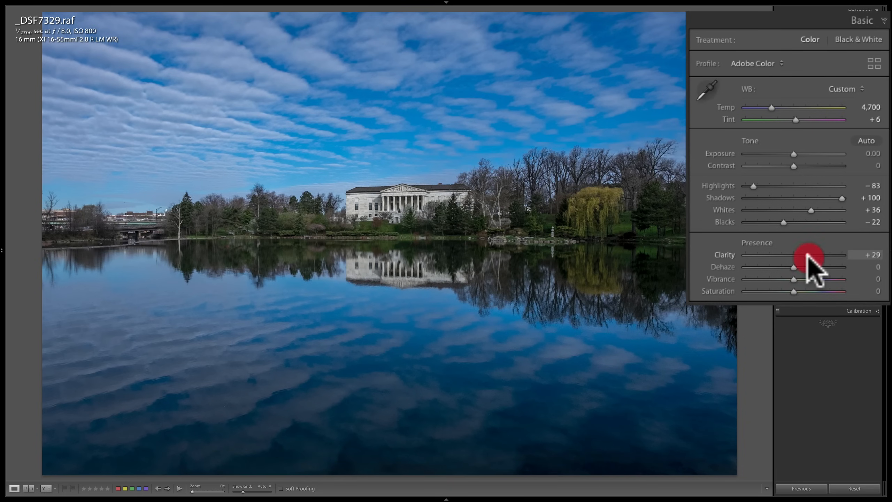
{"action": "double_click", "coordinate": [725, 254]}
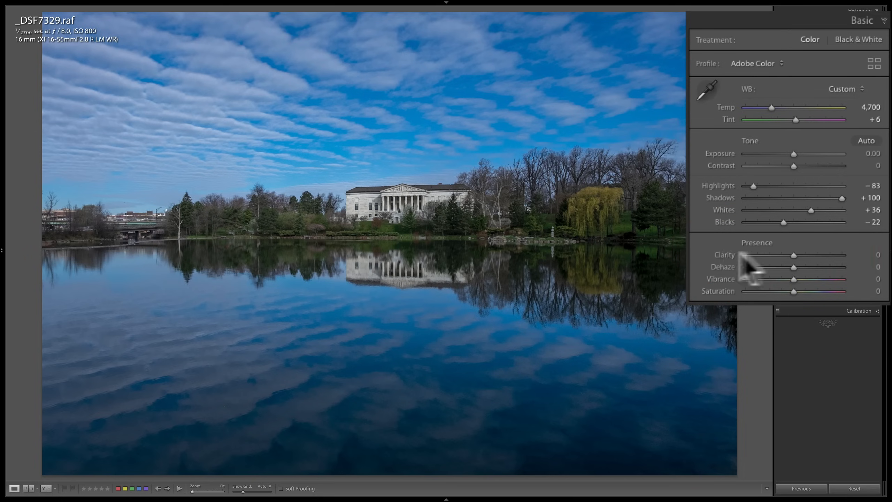
Try Clarity at +79 and +55, and settle on a Clarity of +33.
{"action": "left_click_drag", "start_coordinate": [793, 254], "coordinate": [830, 255]}
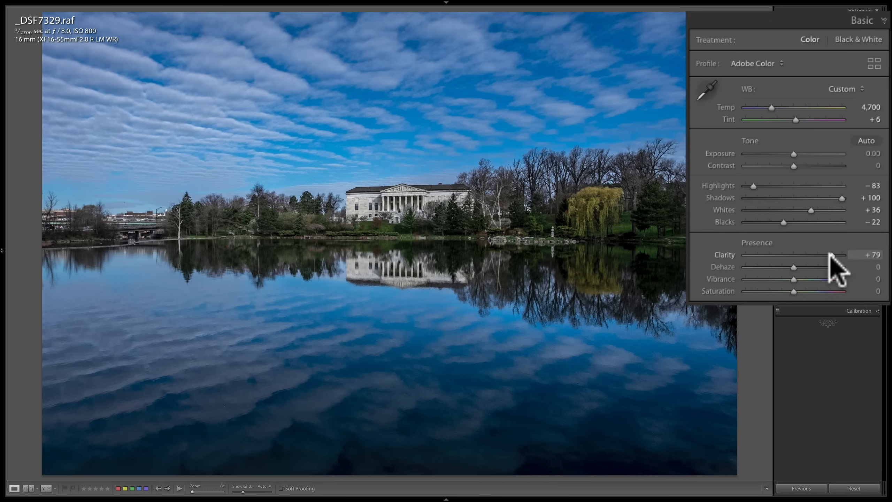
{"action": "left_click_drag", "start_coordinate": [829, 254], "coordinate": [816, 252]}
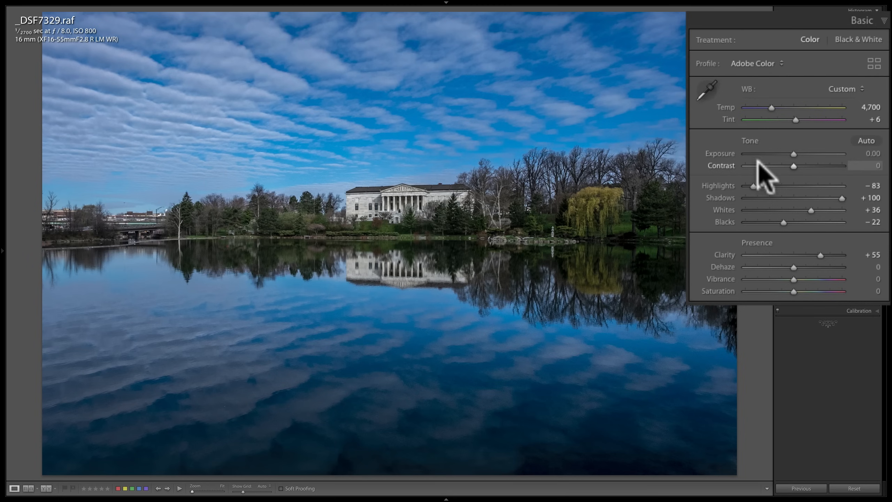
{"action": "left_click_drag", "start_coordinate": [819, 254], "coordinate": [807, 254]}
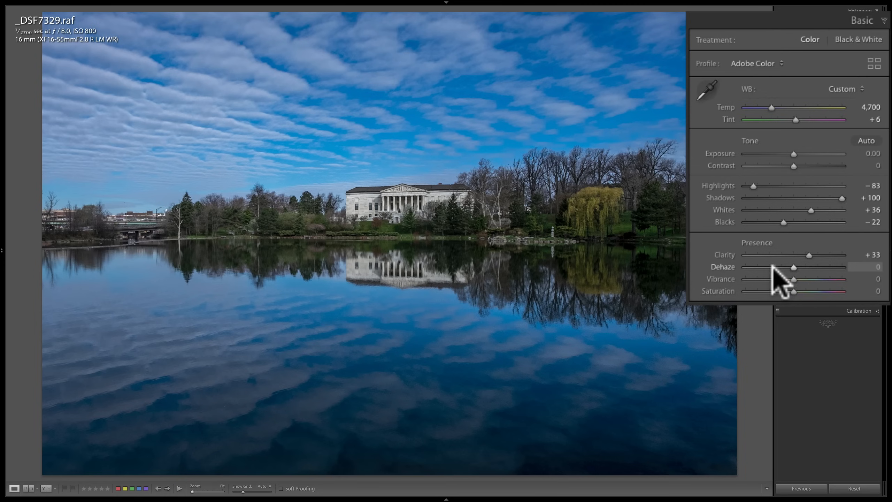
Try Dehaze at +33, +15 and −33, and reset it to its default.
{"action": "left_click_drag", "start_coordinate": [793, 267], "coordinate": [808, 268]}
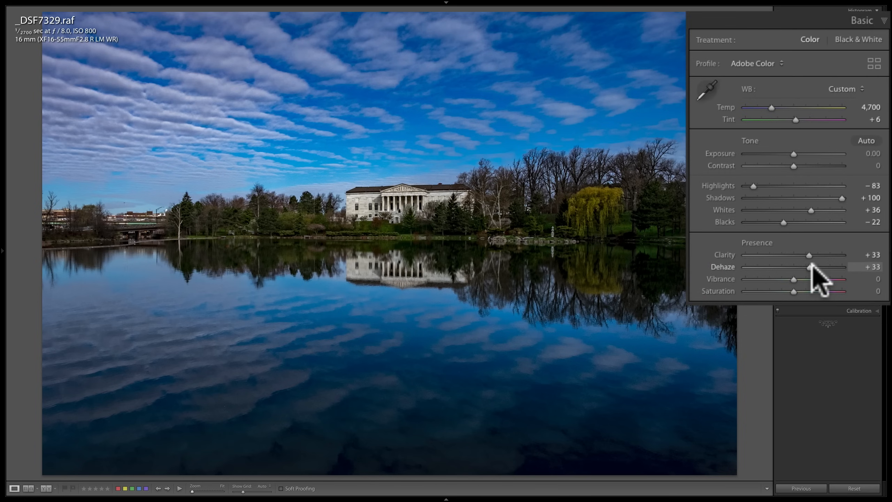
{"action": "left_click_drag", "start_coordinate": [810, 267], "coordinate": [800, 269]}
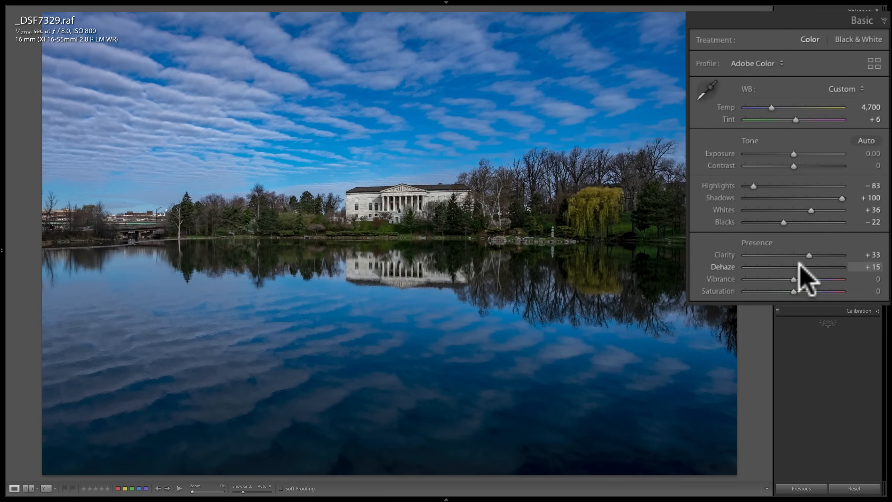
{"action": "left_click_drag", "start_coordinate": [800, 266], "coordinate": [777, 269]}
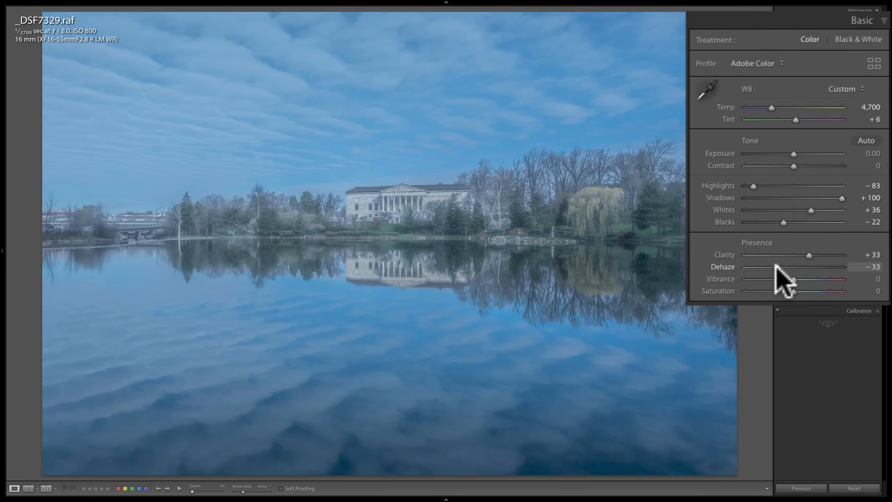
{"action": "double_click", "coordinate": [722, 266]}
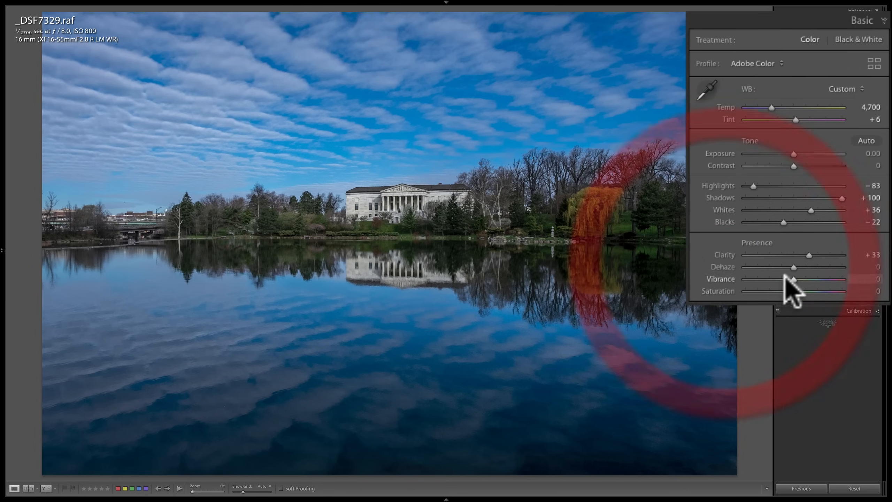
Set Dehaze to +8 and Vibrance to +22, and leave Saturation at its default.
{"action": "left_click_drag", "start_coordinate": [793, 266], "coordinate": [798, 267]}
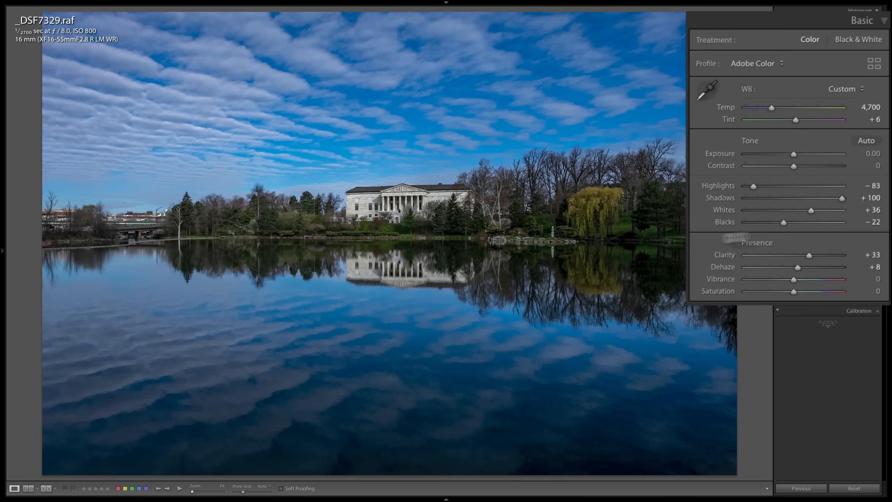
{"action": "mouse_move", "coordinate": [794, 279]}
{"action": "left_mouse_down"}
{"action": "mouse_move", "coordinate": [818, 279]}
{"action": "mouse_move", "coordinate": [803, 279]}
{"action": "mouse_move", "coordinate": [795, 291]}
{"action": "left_mouse_up"}
{"action": "double_click", "coordinate": [726, 291]}
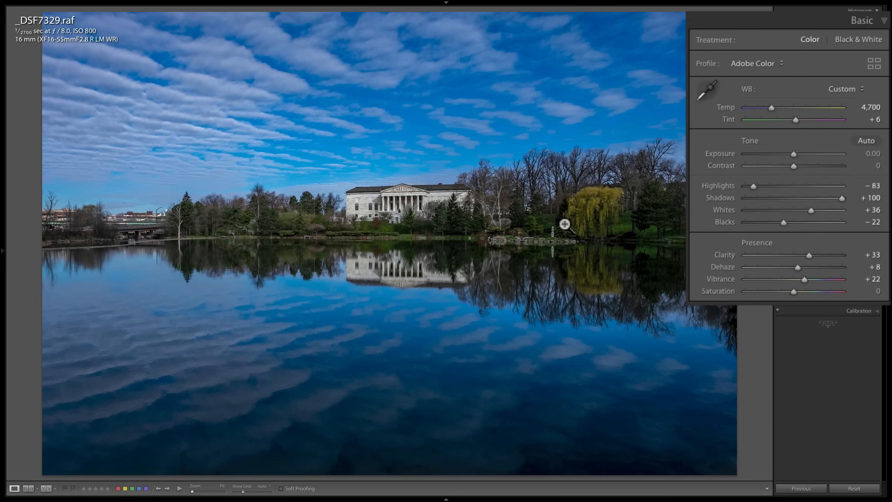
Compare the unedited and edited versions of the lake photo several times, ending on the edited version.
{"action": "key", "text": "backslash"}
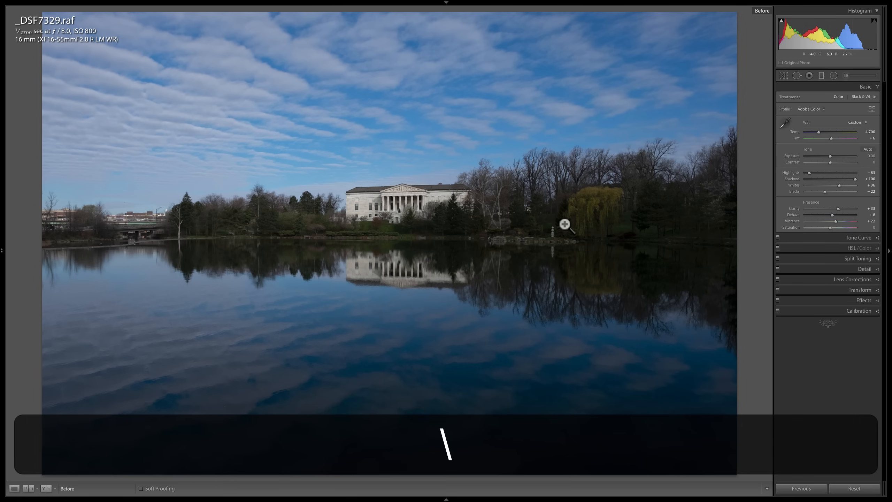
{"action": "key", "text": "backslash"}
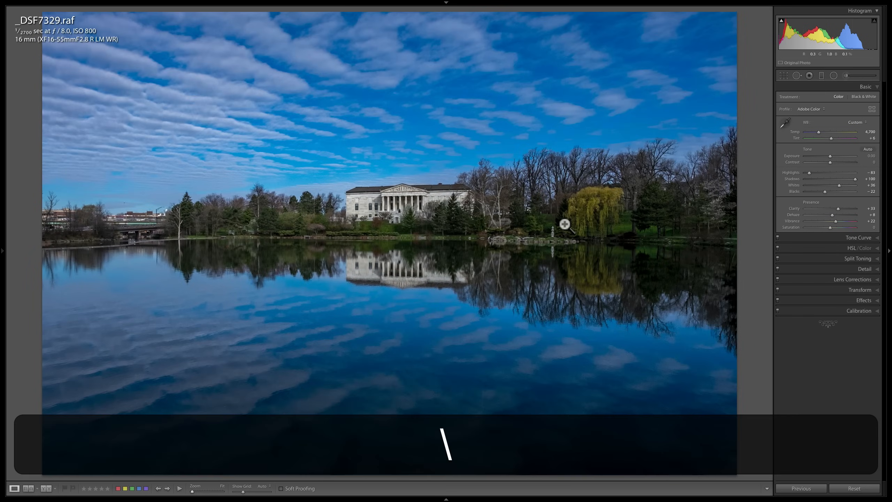
{"action": "key", "text": "backslash"}
{"action": "key", "text": "backslash"}
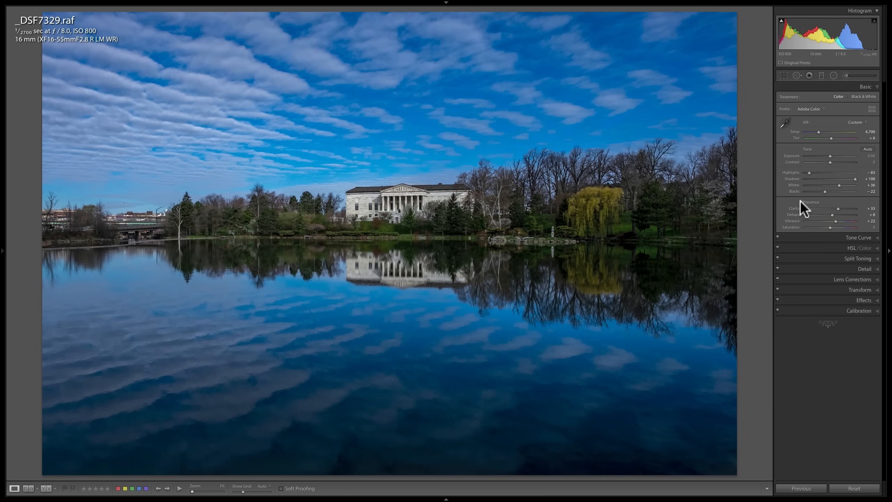
{"action": "key", "text": "backslash"}
{"action": "key", "text": "backslash"}
Show the hidden Filmstrip, the Navigator and Presets side panel, and the module picker around the photo.
{"action": "left_click", "coordinate": [446, 496]}
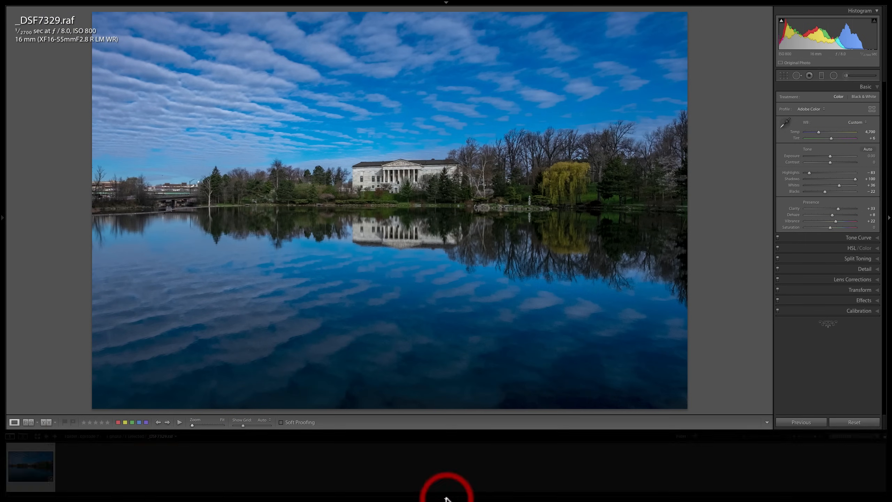
{"action": "left_click", "coordinate": [3, 219]}
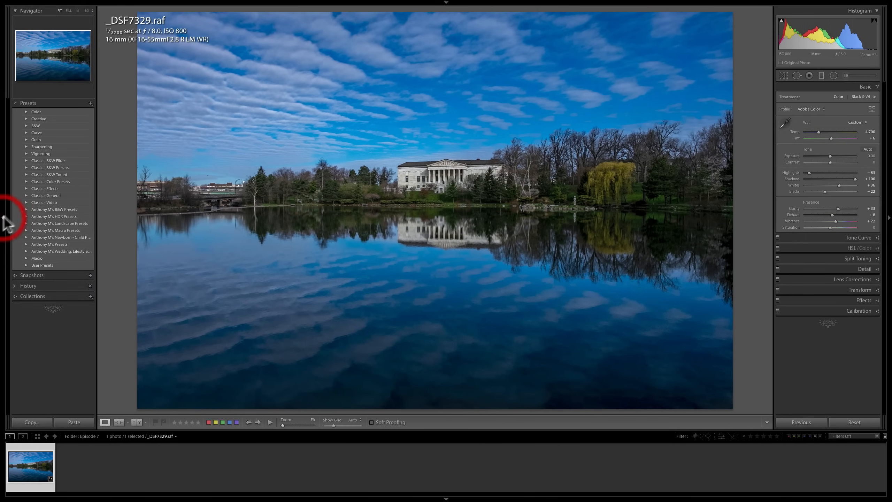
{"action": "left_click", "coordinate": [445, 3]}
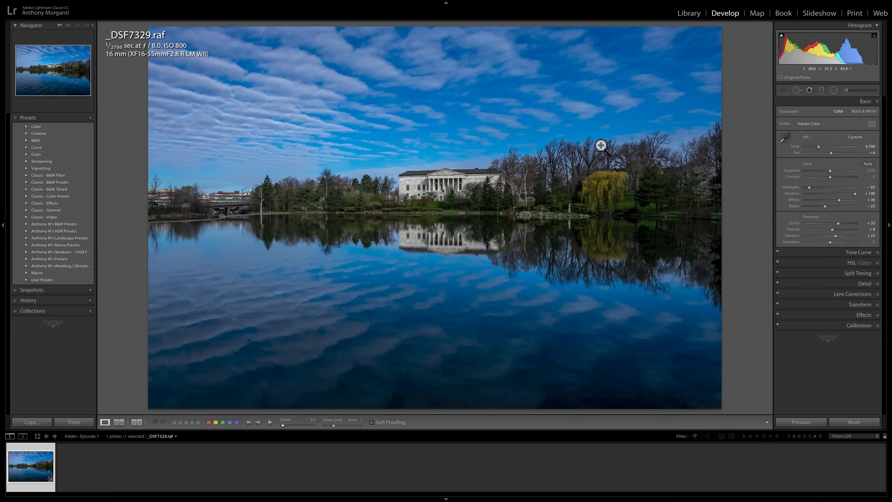
Open the Crop & Straighten tool for the lake photo and close it again.
{"action": "left_click", "coordinate": [783, 90]}
{"action": "left_click", "coordinate": [783, 90]}
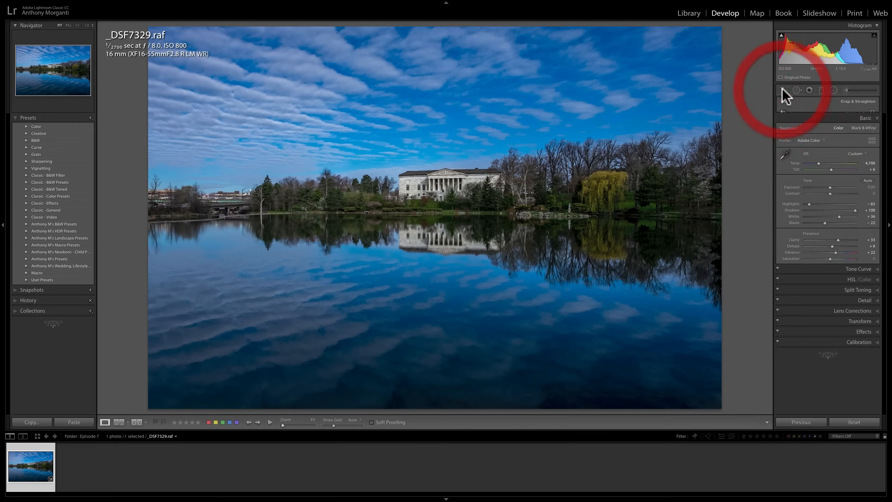